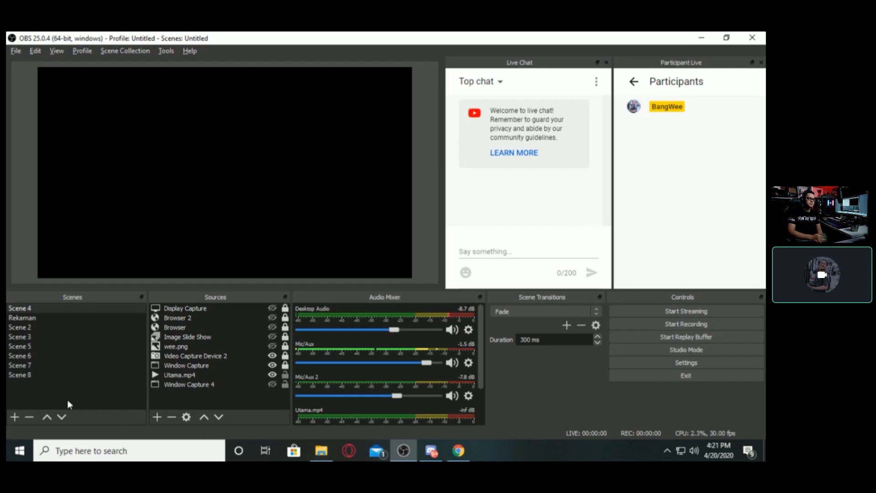
Select Scene 4 and inspect the properties of its Window Capture 4 source without changing them.
left_click(64, 308)
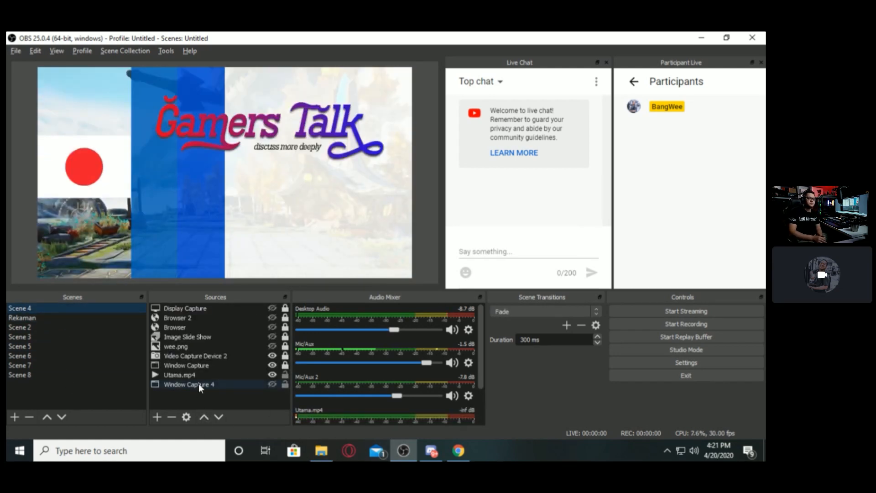
left_click(199, 384)
right_click(198, 383)
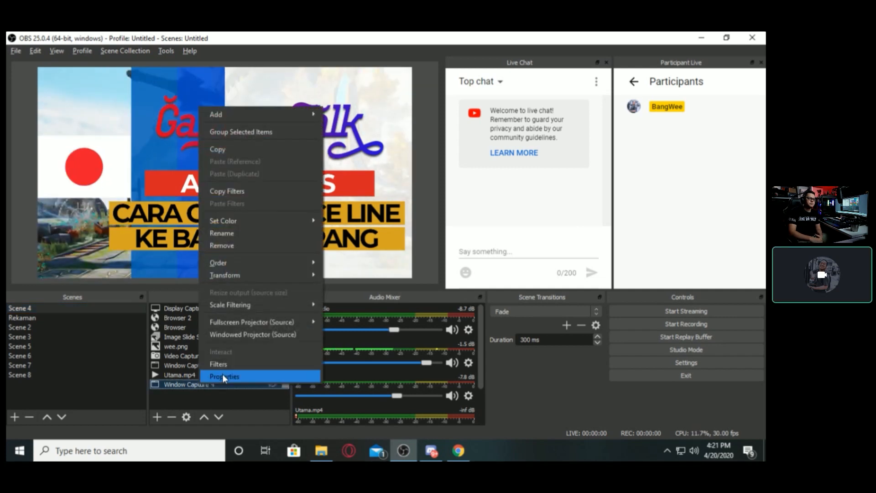
left_click(224, 374)
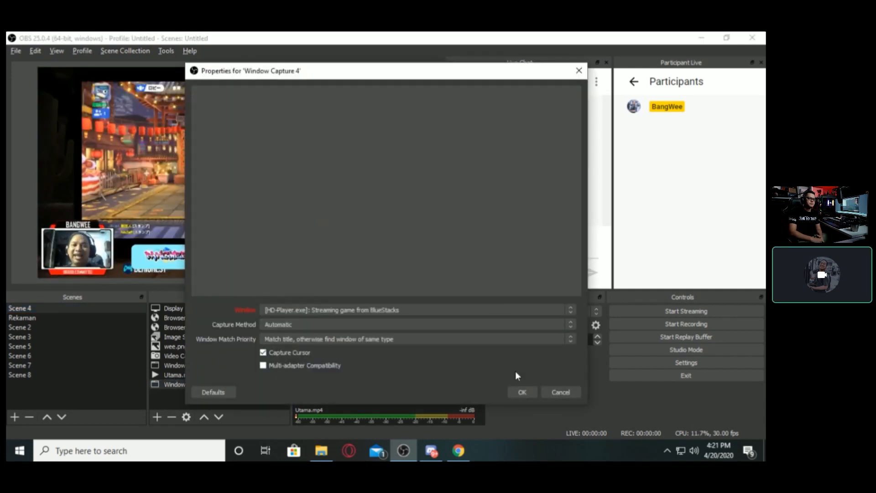
left_click(561, 392)
Check the playback properties of the Utama.mp4 media source and reselect Scene 4.
right_click(202, 376)
left_click(248, 373)
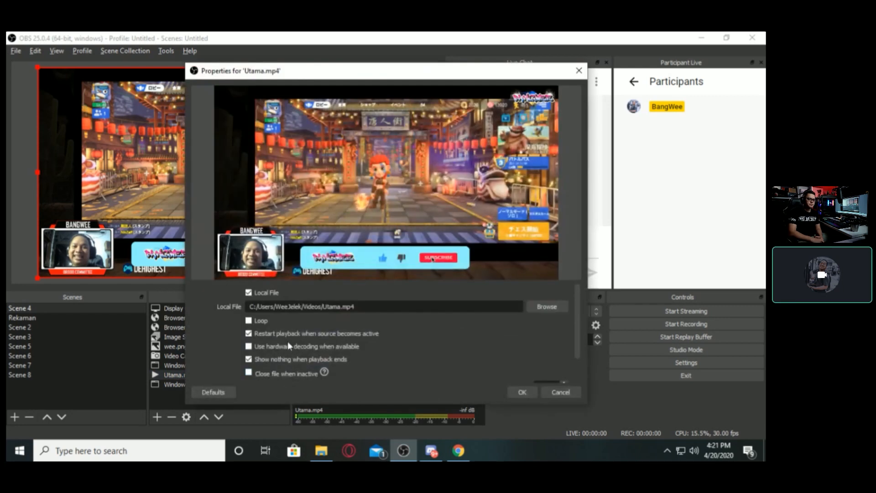
left_click(517, 391)
left_click(59, 308)
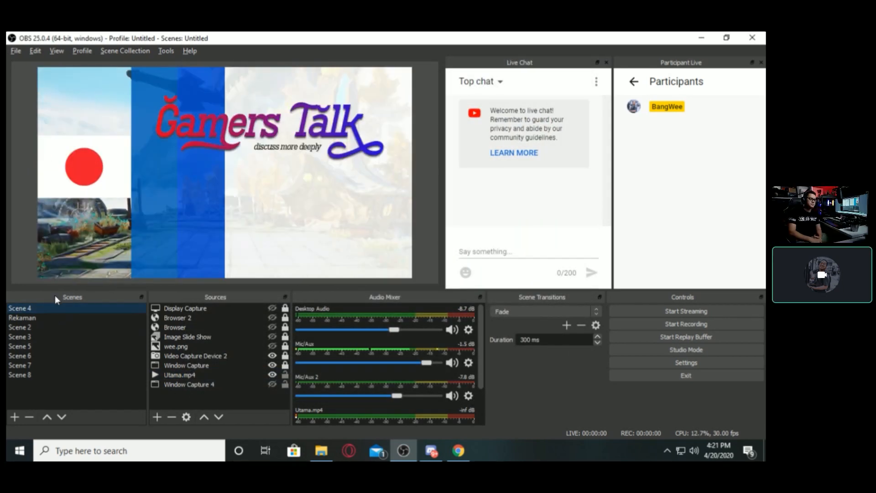
Open the windowed Multiview at maximized size and switch the program through Rekaman, Scene 2 and Scene 7.
left_click(53, 53)
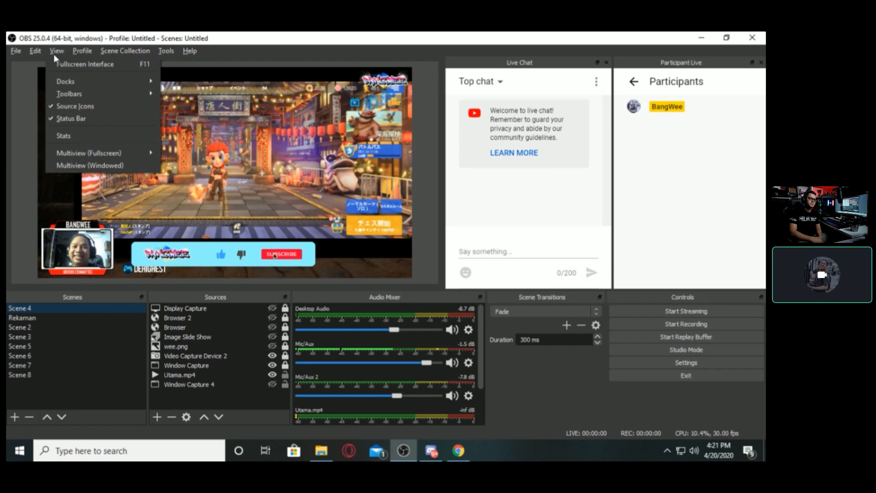
left_click(95, 163)
left_click(481, 152)
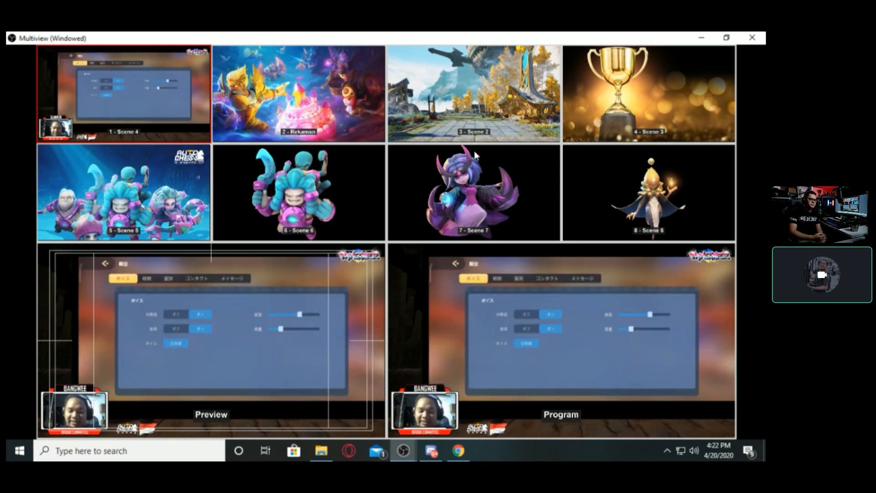
left_click(329, 96)
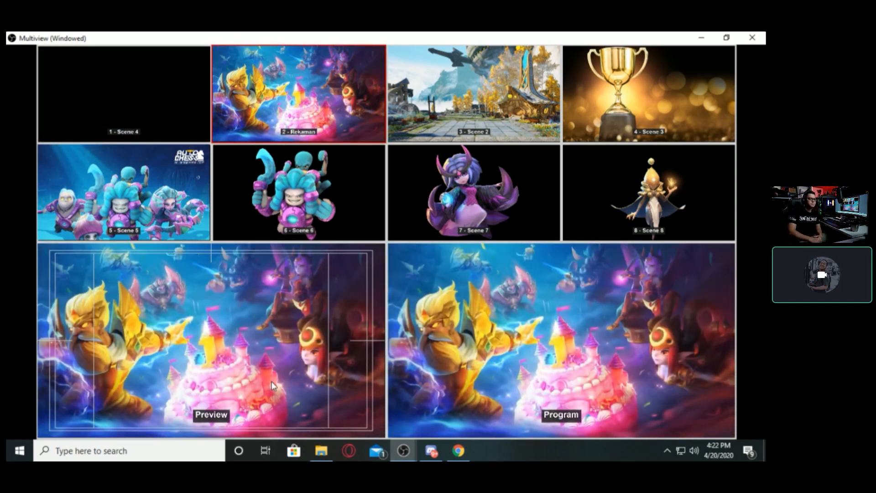
left_click(458, 104)
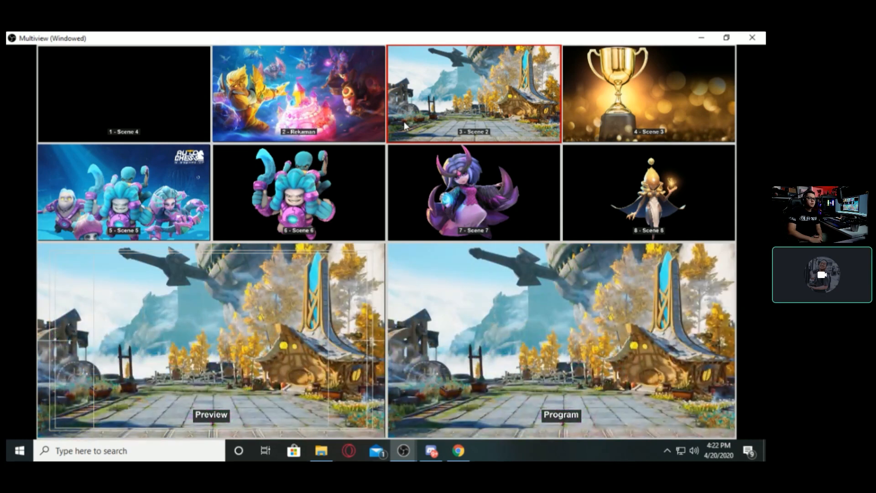
left_click(508, 210)
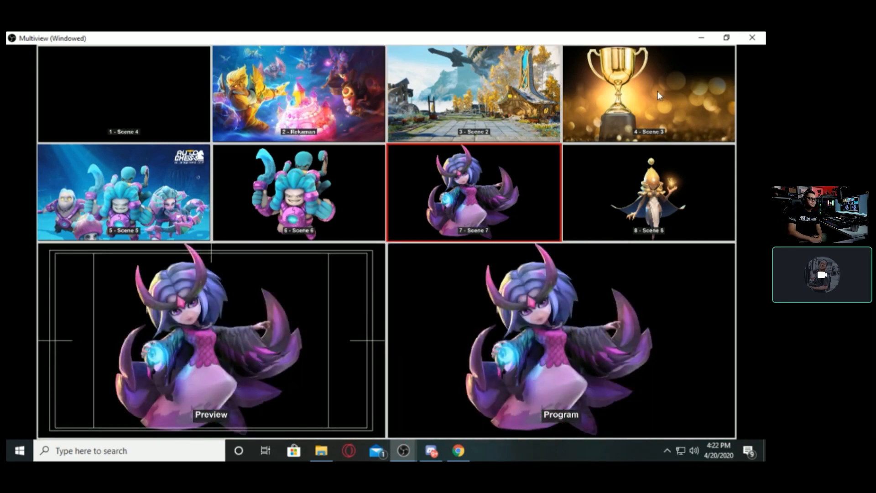
left_click(726, 38)
left_click(649, 360)
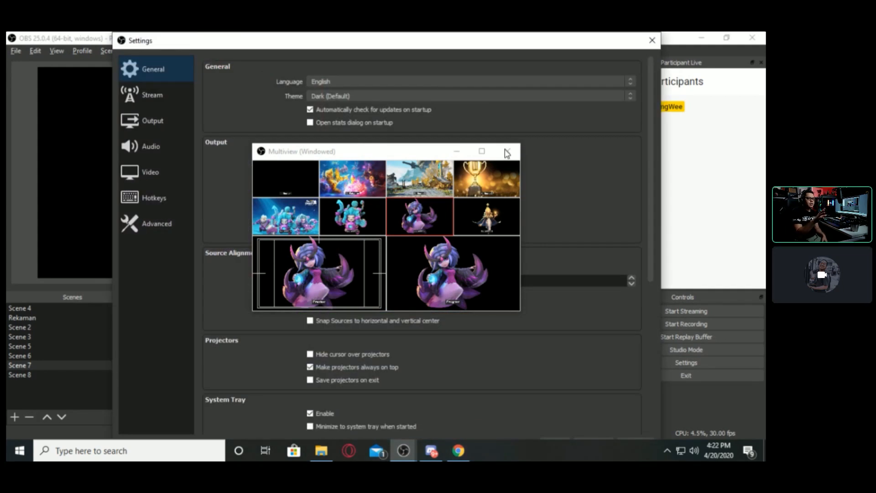
left_click(652, 40)
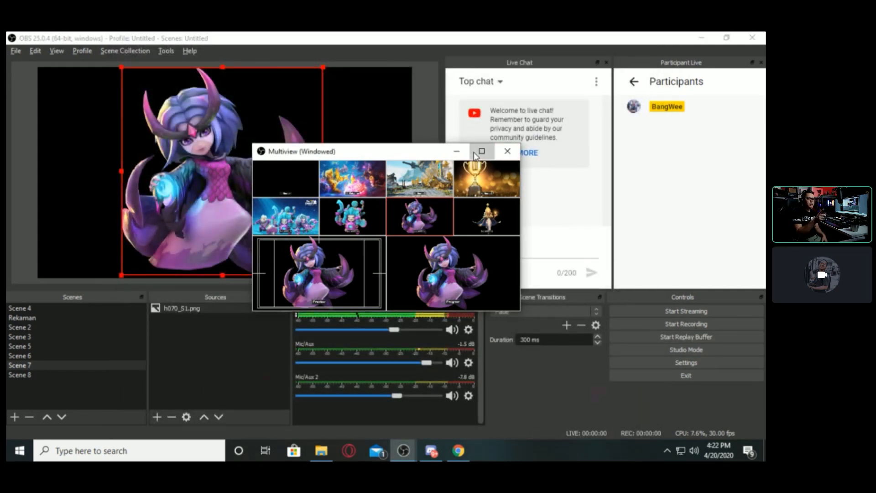
left_click(482, 151)
Switch the program to Scene 6 and then Scene 7 from the Multiview, and close the Multiview window.
left_click(340, 200)
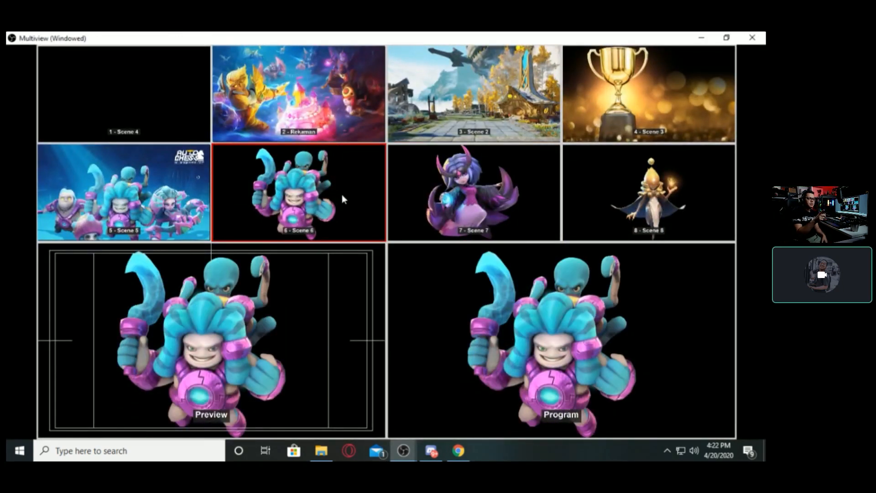
left_click(468, 198)
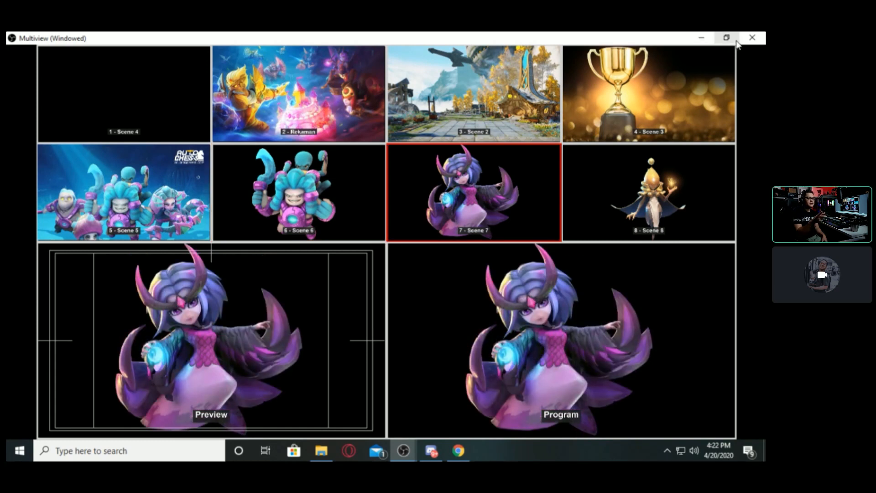
left_click(752, 37)
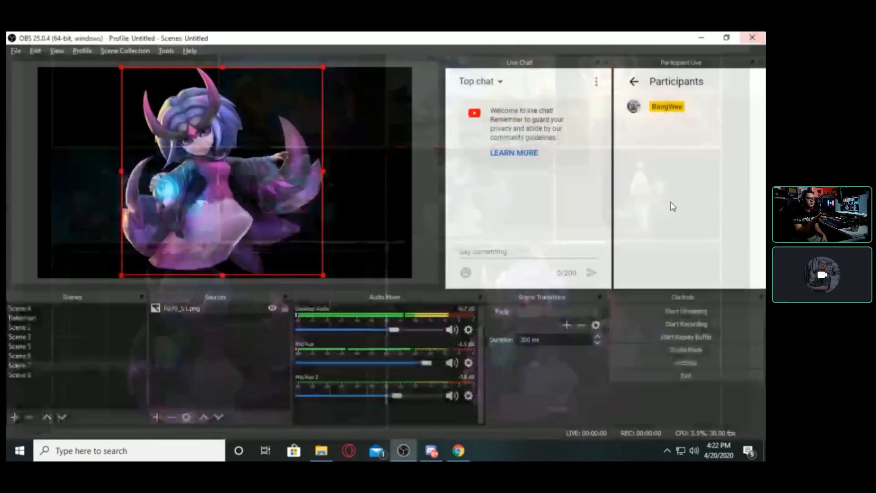
Set the Multiview layout to Horizontal, Top (24 Scenes) in the general settings and save.
left_click(673, 362)
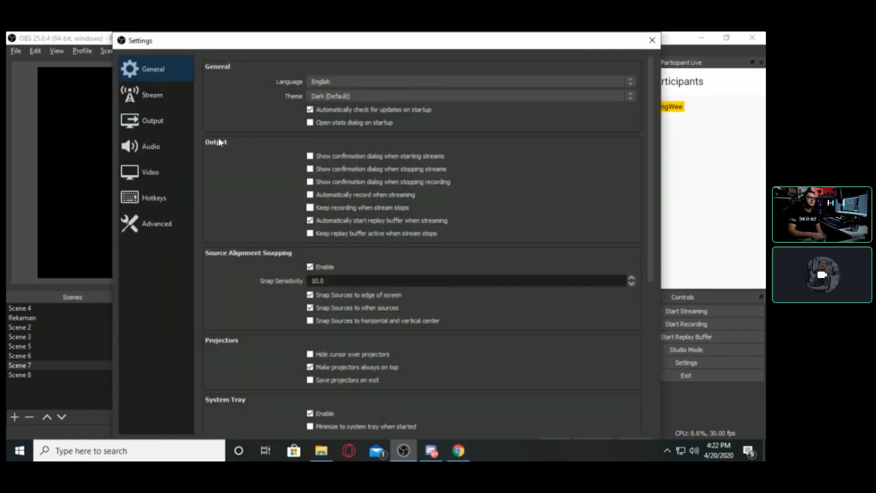
scroll(242, 357, "down", 3)
scroll(240, 355, "down", 3)
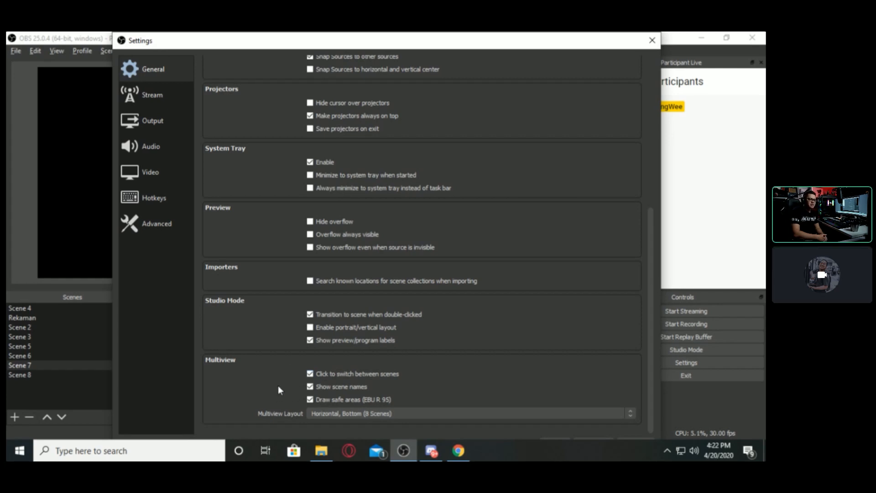
left_click(370, 413)
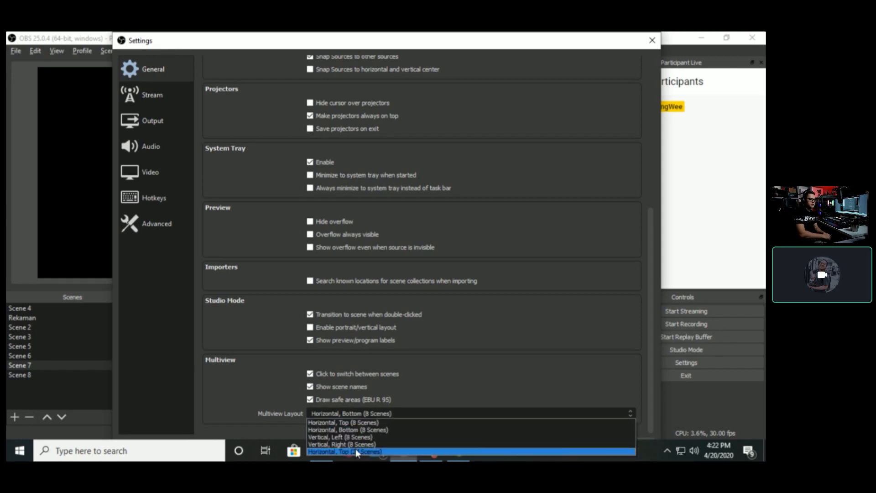
left_click(355, 449)
left_click_drag(462, 37, 459, 78)
left_click_drag(451, 85, 442, 44)
left_click(543, 398)
Open the Multiview fullscreen on the monitor, switch the program to Scene 2 and then Scene 3, and leave fullscreen.
left_click(53, 50)
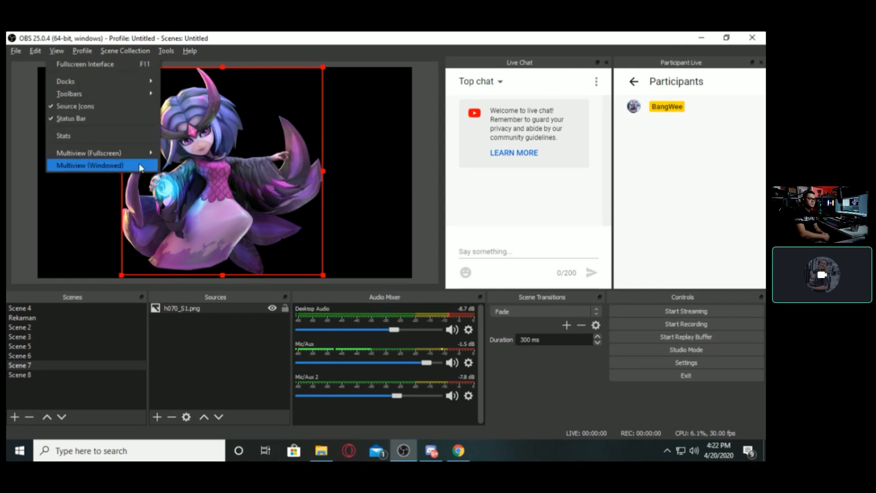
left_click(194, 154)
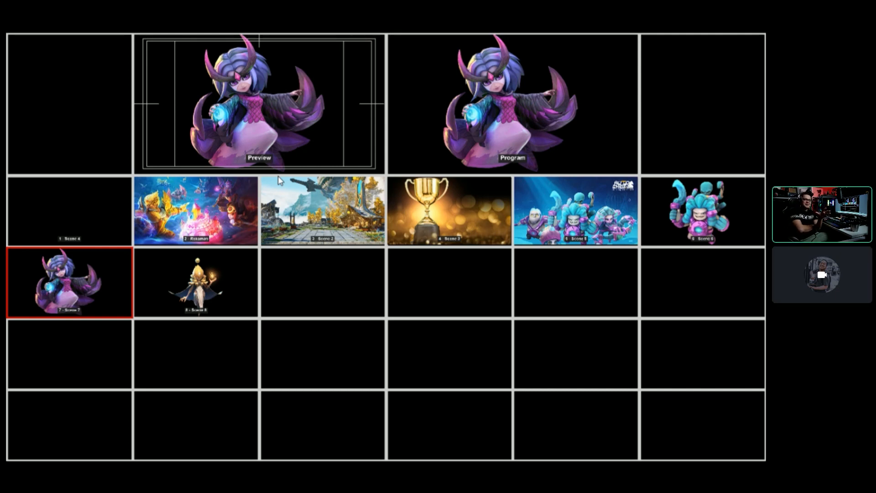
left_click(278, 180)
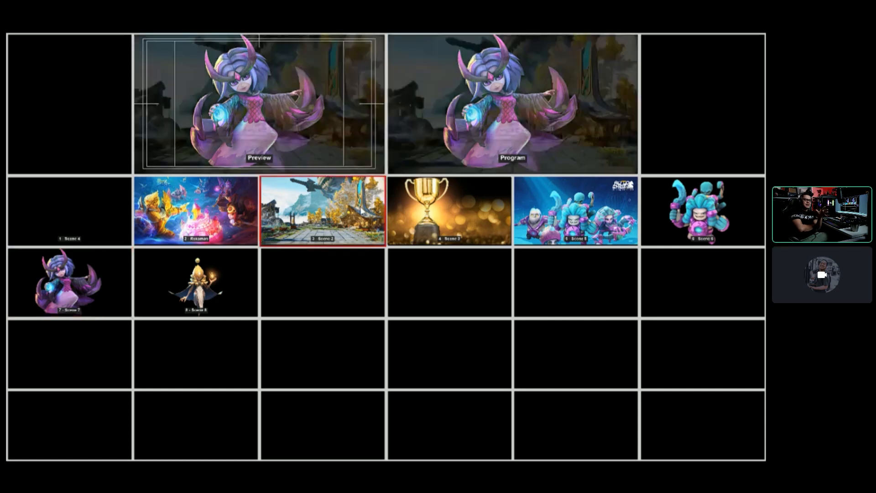
left_click(416, 213)
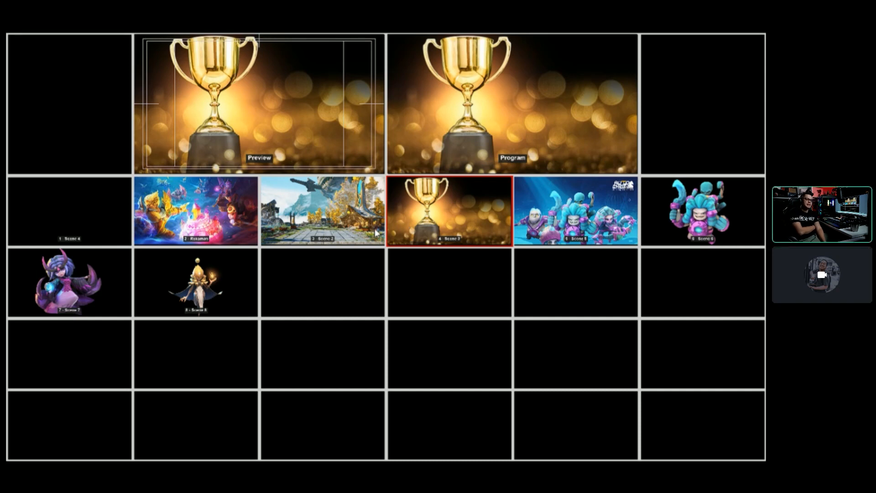
key("Escape")
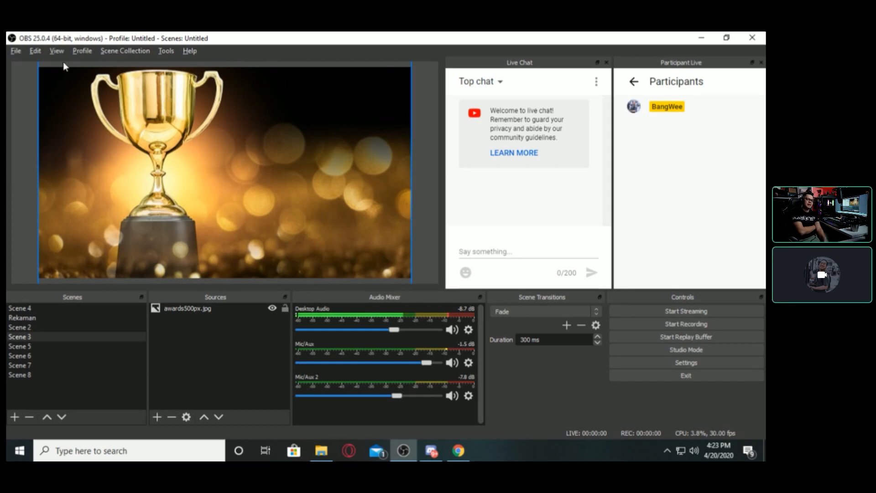
View the 24-scene layout in a maximized windowed Multiview, then close that window.
left_click(57, 50)
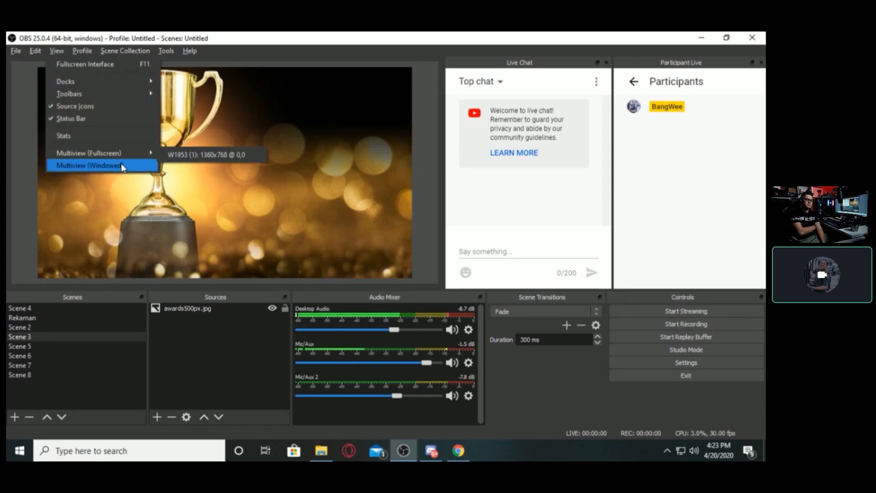
left_click(121, 163)
left_click(477, 149)
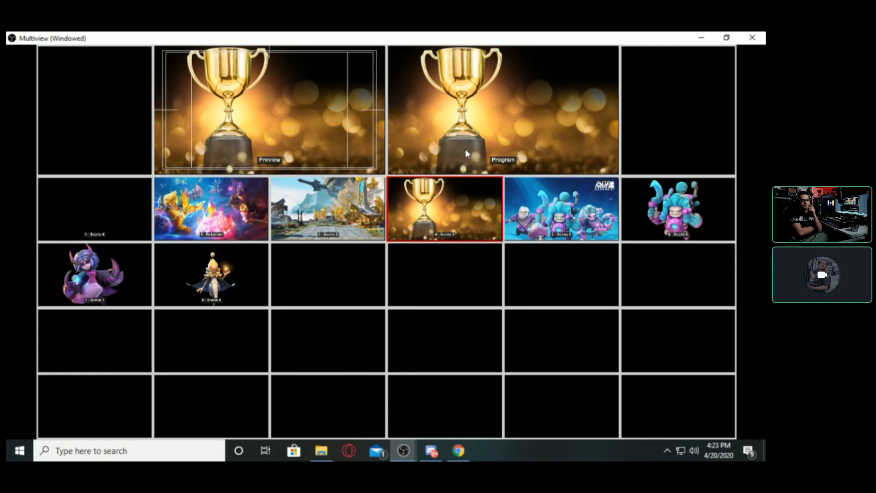
left_click(727, 38)
left_click(503, 150)
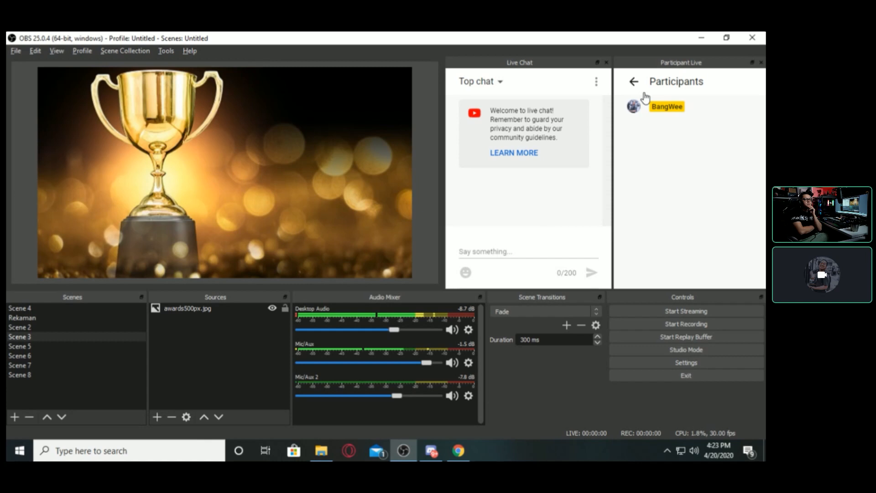
Close the Live Chat and Participant Live docks and make the Audio Mixer dock slightly narrower.
left_click(606, 62)
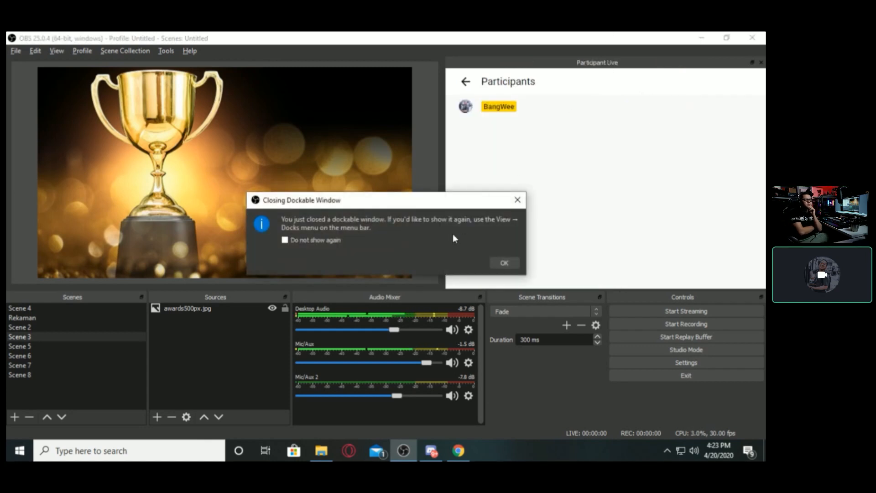
left_click(505, 258)
left_click(761, 62)
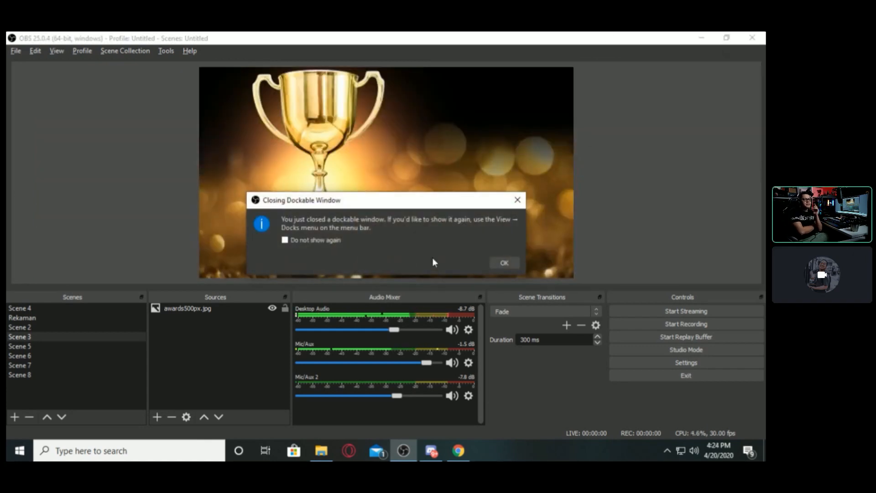
left_click(505, 260)
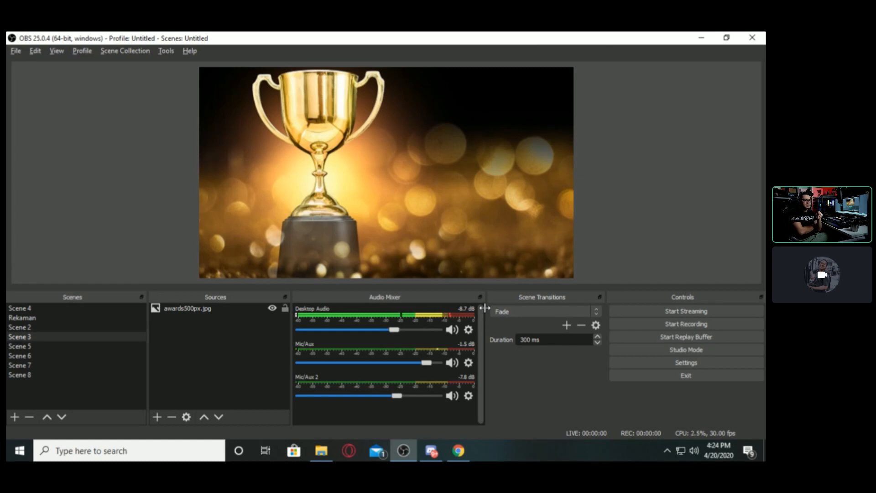
left_click_drag(484, 308, 473, 308)
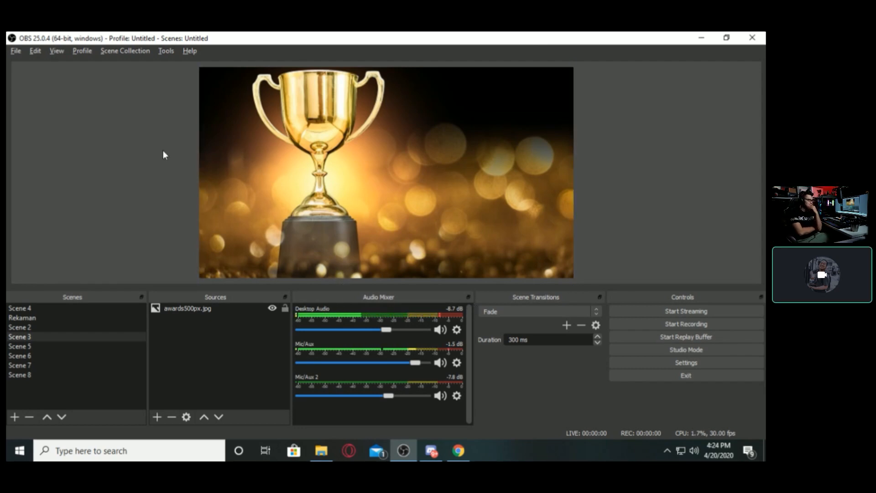
Open the Participant Live URL for editing in Custom Browser Docks, and switch to the YouTube Live Dashboard in Chrome.
left_click(57, 51)
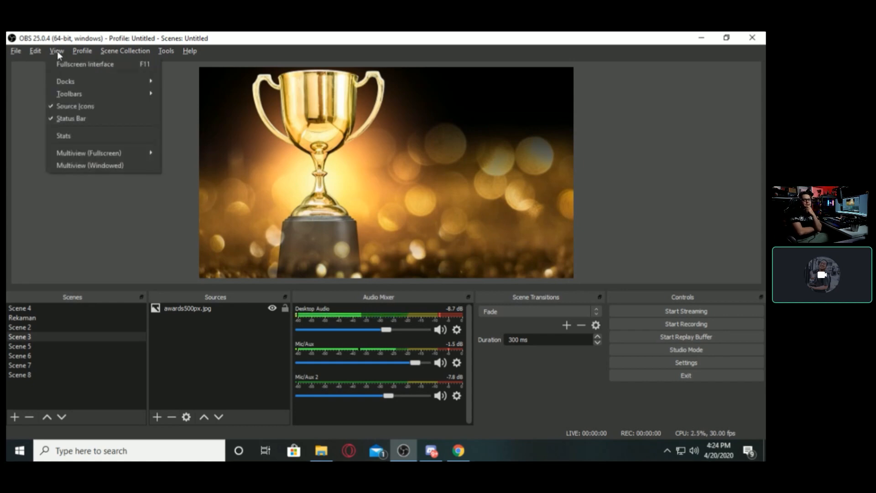
mouse_move(70, 85)
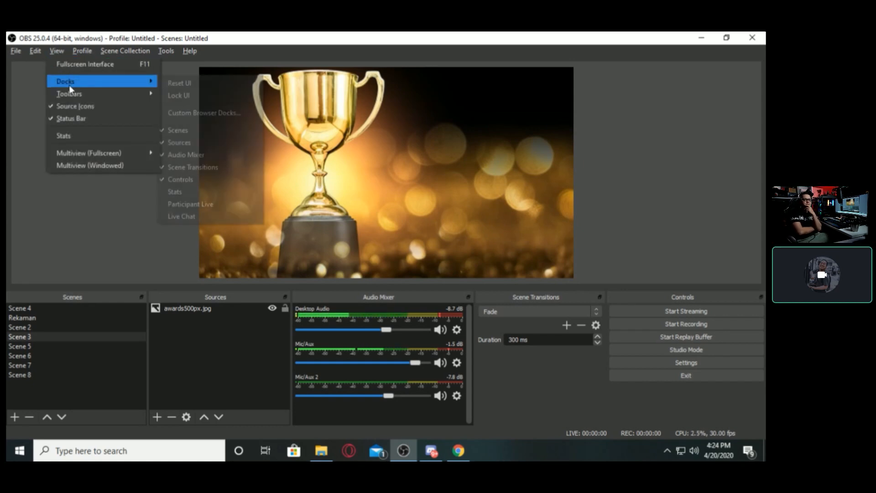
left_click(205, 111)
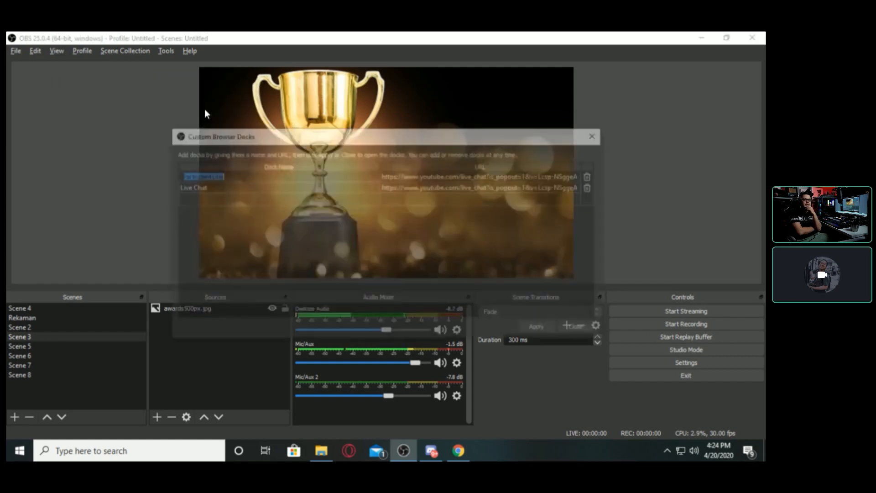
double_click(426, 177)
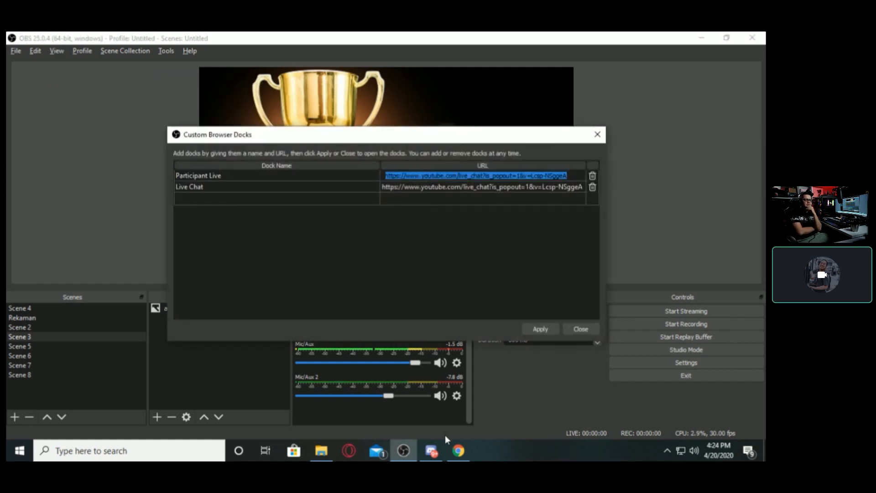
left_click(458, 450)
key("ctrl+1")
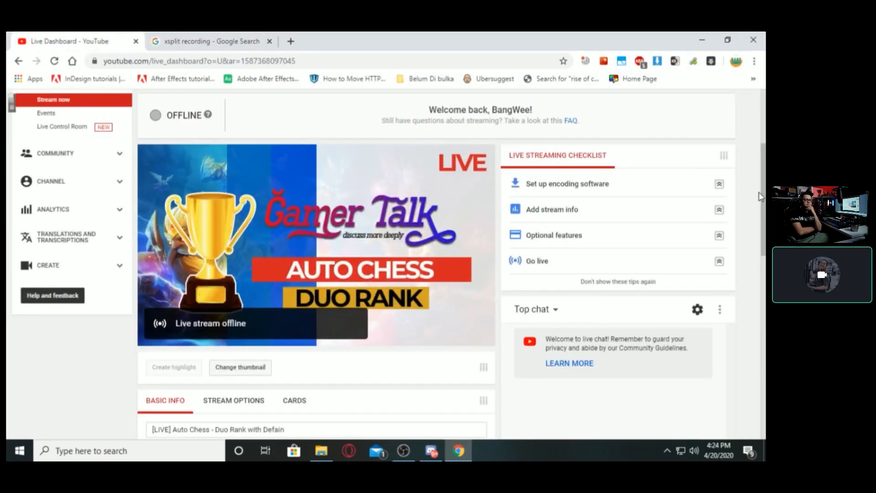
Pop out the live chat from the YouTube Live Dashboard, copy the pop-out window's URL, and close that window.
scroll(712, 205, "down", 3)
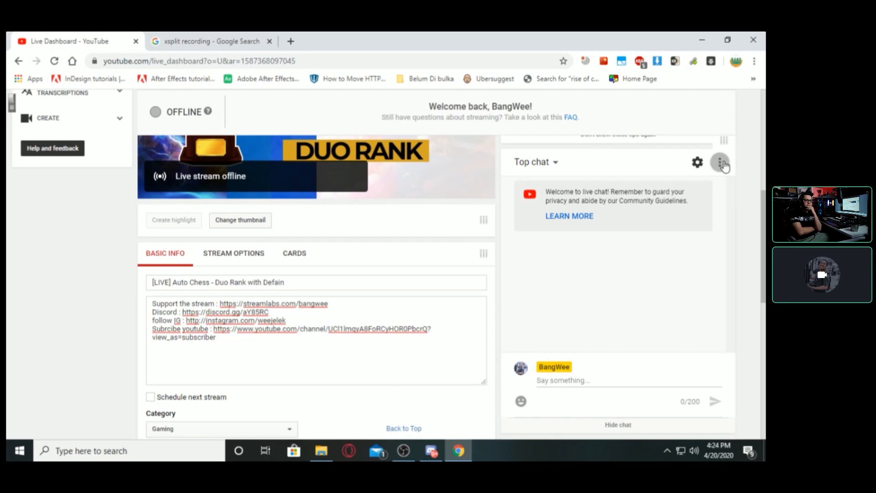
left_click(720, 162)
left_click(667, 229)
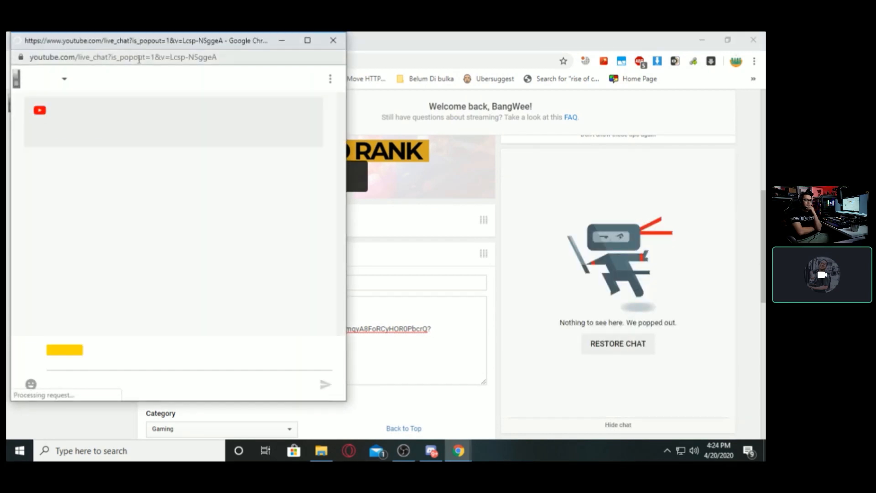
left_click(146, 59)
key("ctrl+c")
left_click(333, 40)
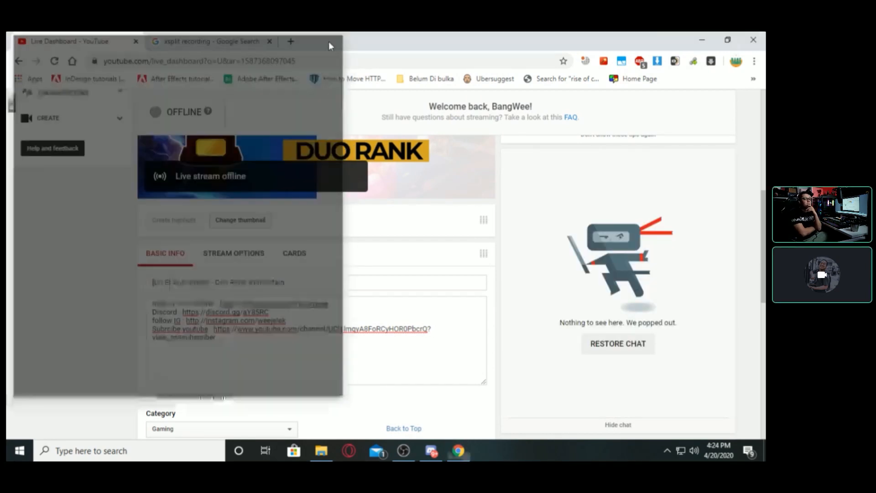
Back in OBS, paste the copied chat URL for both the Participant Live and Live Chat docks, and close Custom Browser Docks.
left_click(405, 450)
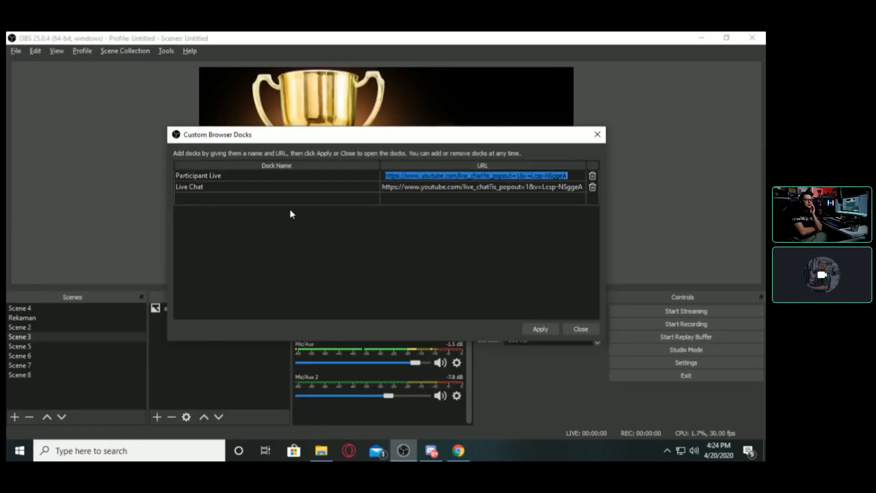
key("ctrl+v")
left_click(453, 185)
key("ctrl+v")
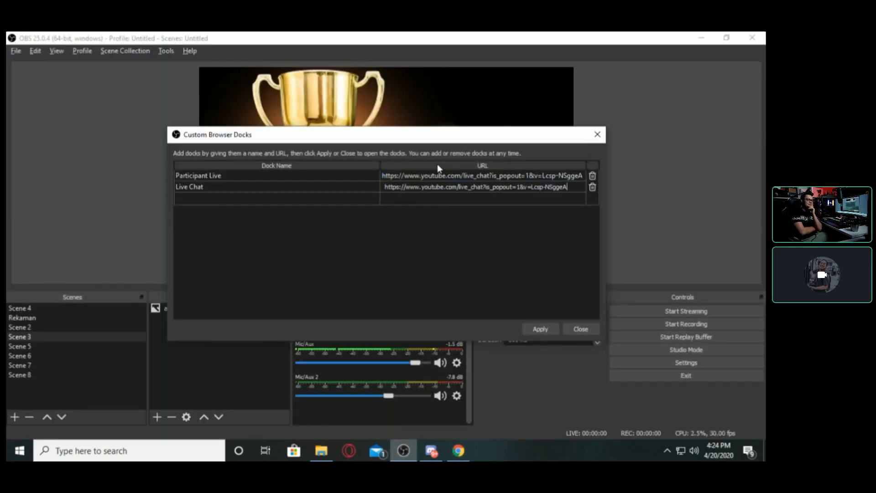
left_click_drag(465, 127, 337, 134)
double_click(220, 185)
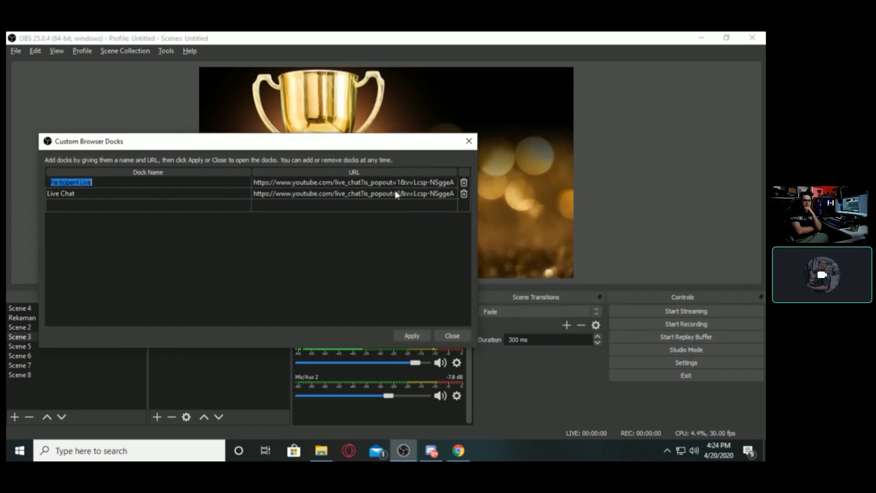
left_click(426, 333)
Reopen Custom Browser Docks to check the Participant Live and Live Chat entries, and close it without changes.
left_click(47, 52)
mouse_move(103, 83)
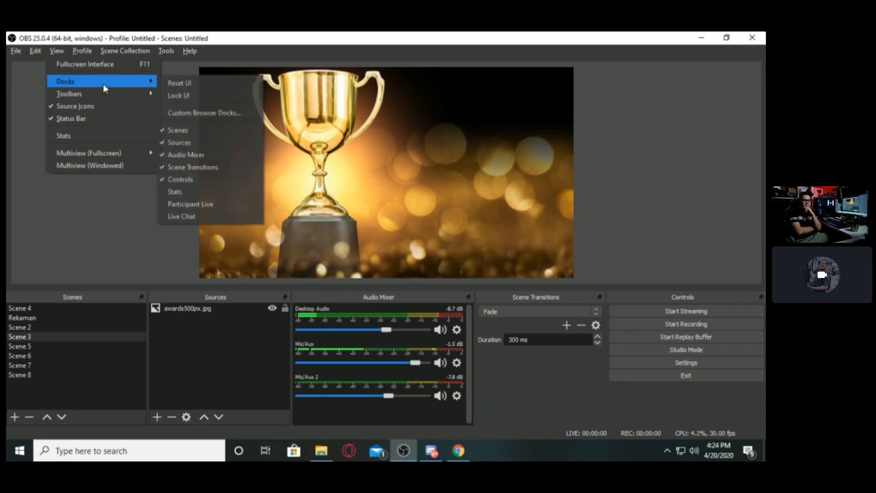
left_click(204, 112)
double_click(204, 188)
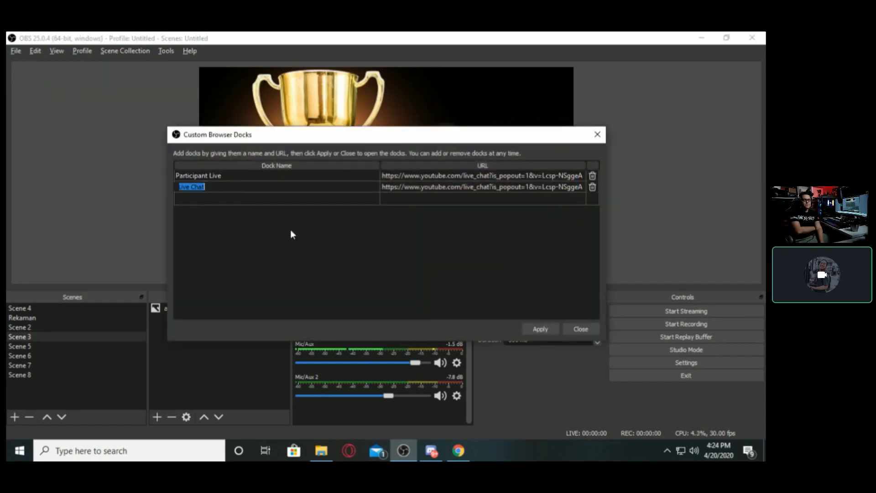
left_click(598, 134)
Show the Participant Live dock beside the preview.
left_click(56, 50)
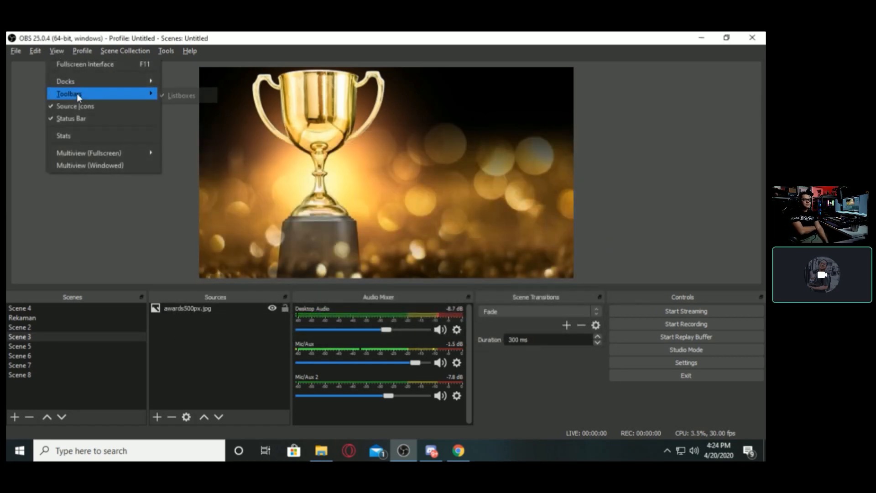
mouse_move(156, 82)
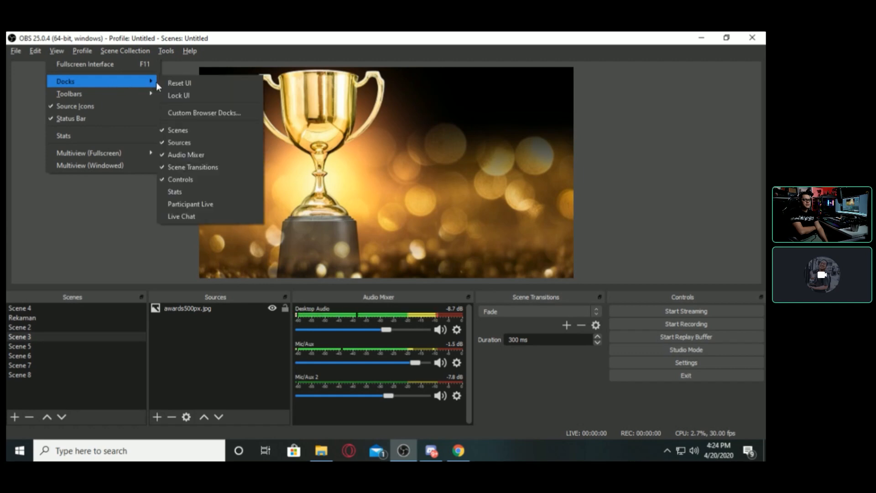
left_click(199, 203)
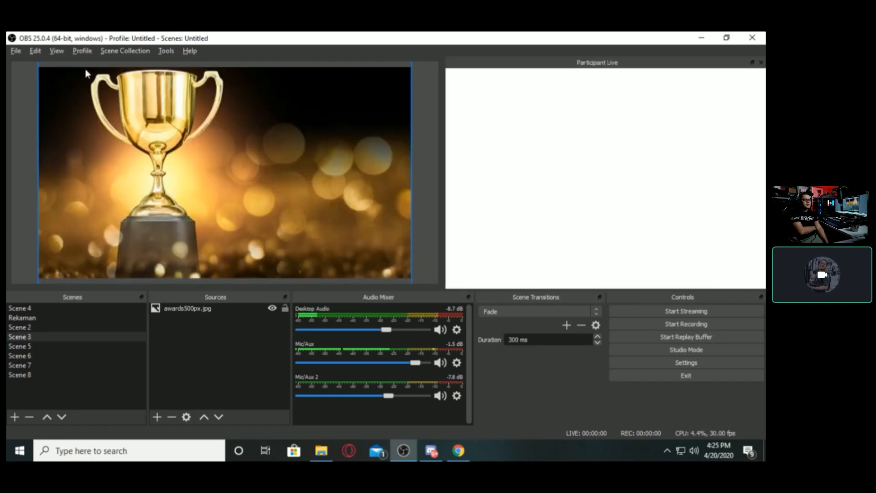
Show the Live Chat dock and switch its chat view to the Participants list.
left_click(36, 51)
mouse_move(57, 50)
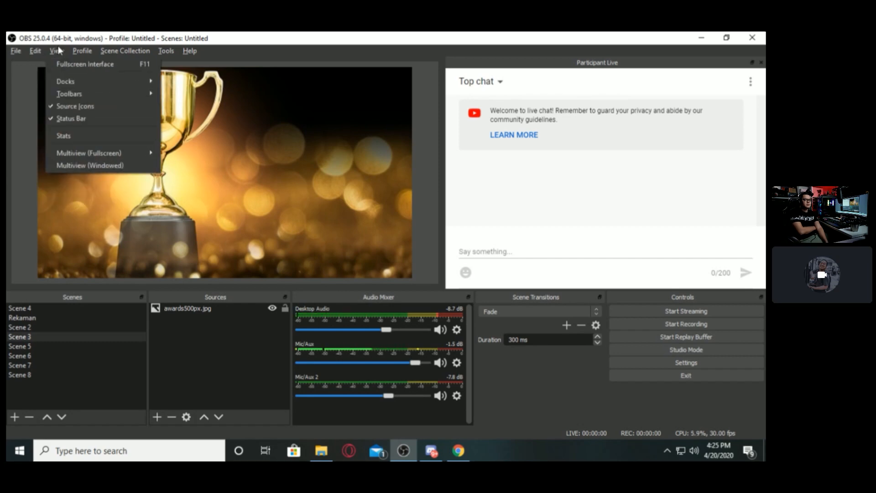
mouse_move(124, 80)
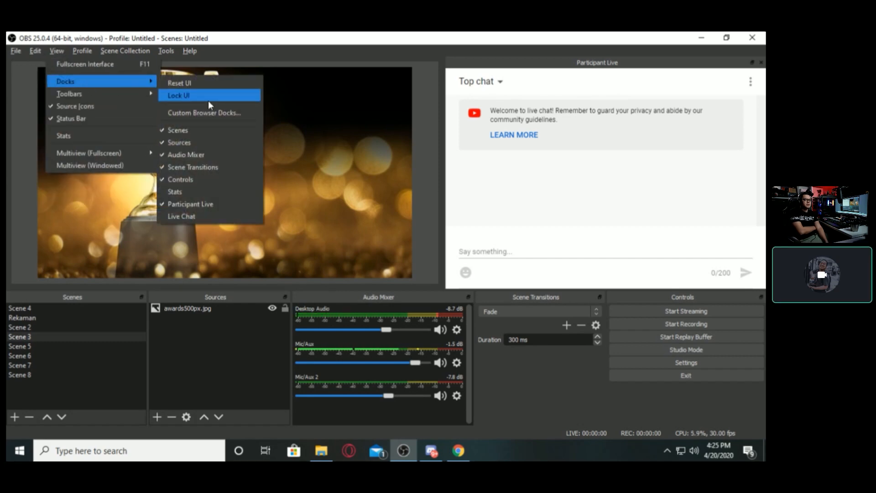
left_click(196, 216)
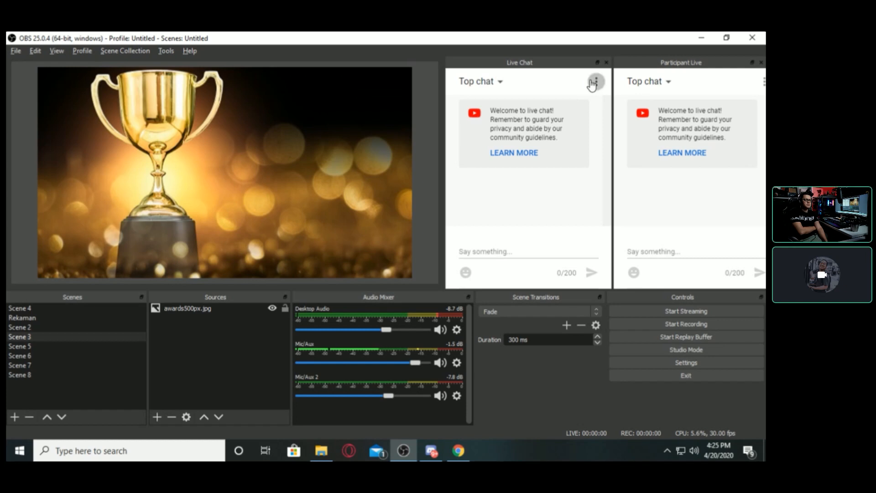
left_click(596, 81)
left_click(551, 109)
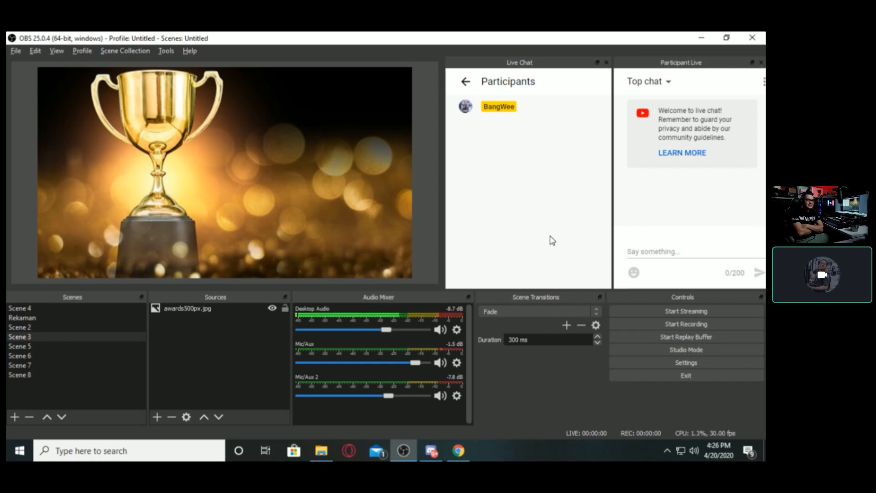
Open the Stats window and move it over the Scenes and Sources docks.
left_click(54, 52)
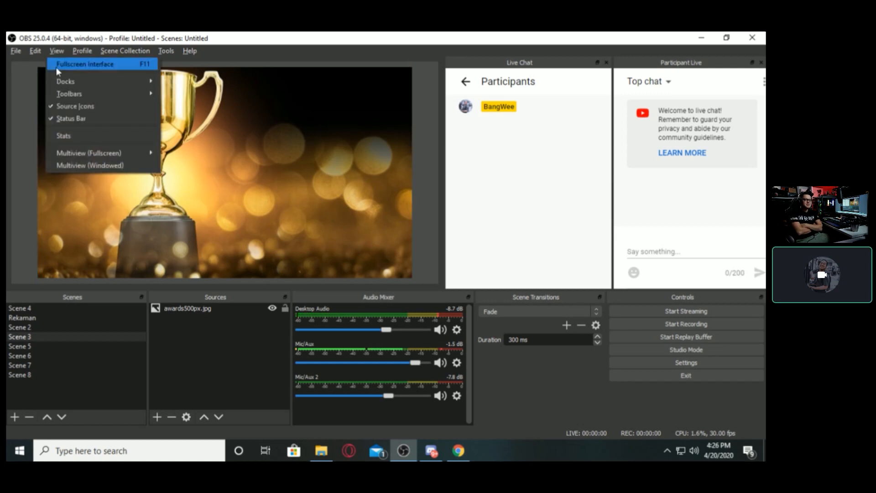
left_click(73, 135)
left_click_drag(468, 324, 319, 335)
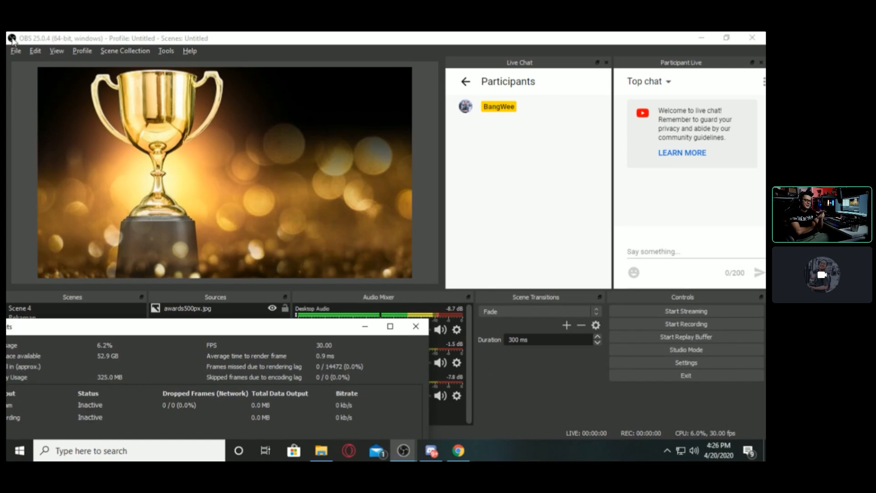
Lock the dock layout of the interface and unlock it again.
left_click(56, 50)
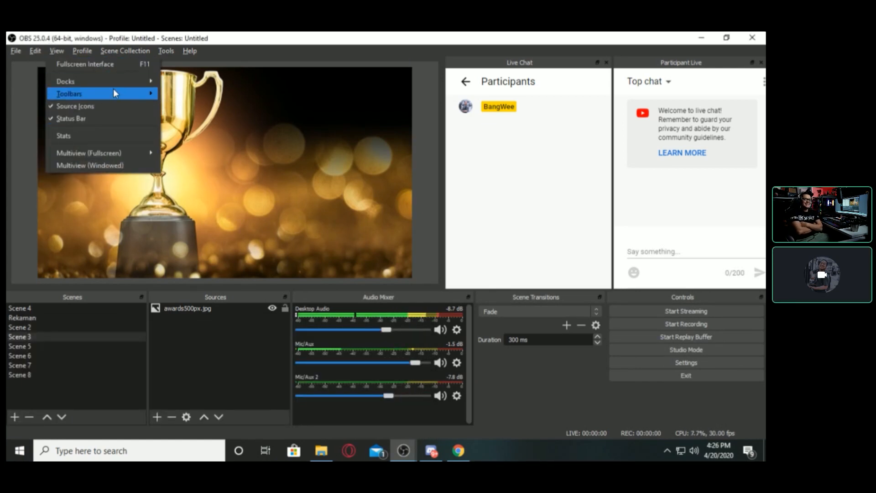
mouse_move(118, 79)
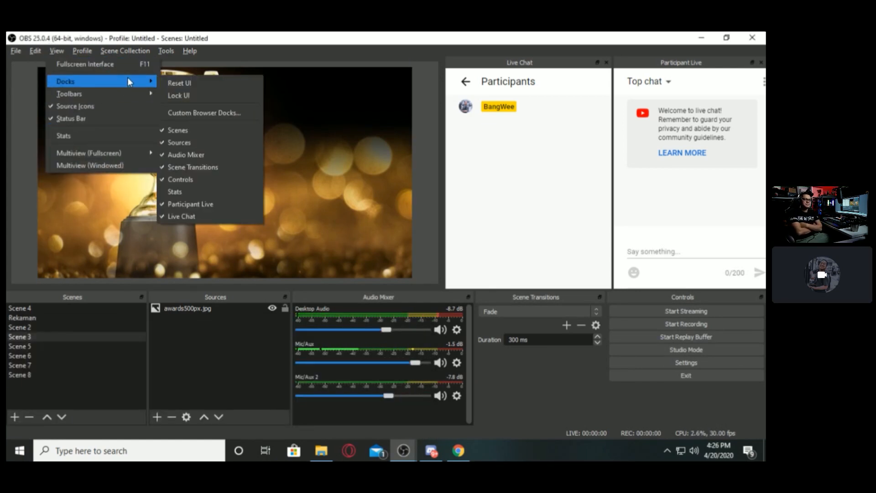
left_click(175, 95)
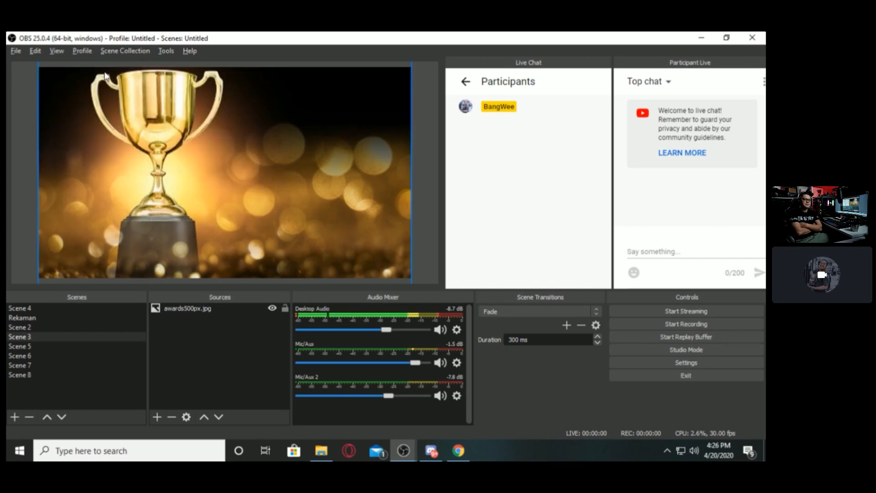
left_click(56, 50)
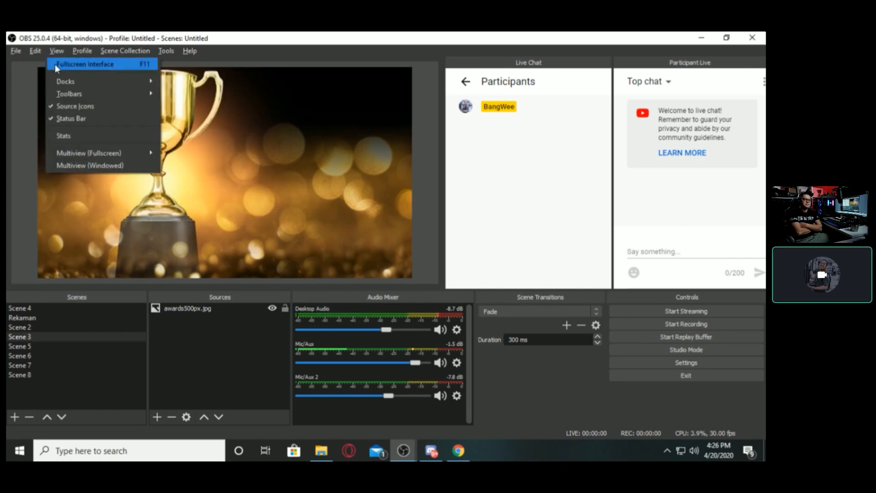
mouse_move(125, 79)
left_click(196, 94)
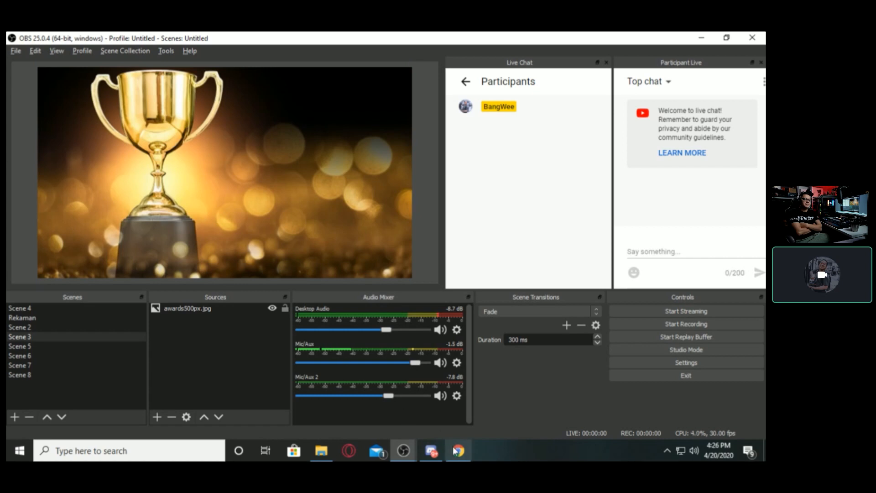
Bring the Stats window back to the front and move it over the centre of the main window.
left_click(404, 450)
left_click(464, 405)
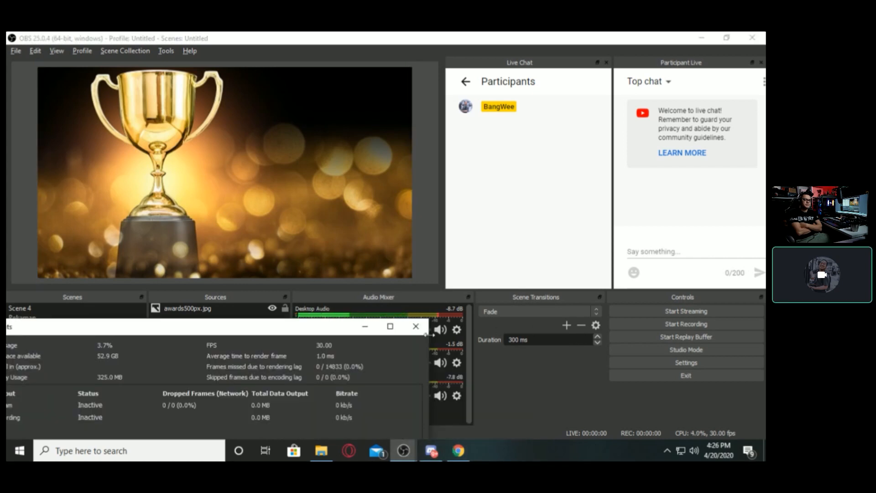
left_click_drag(332, 328, 335, 208)
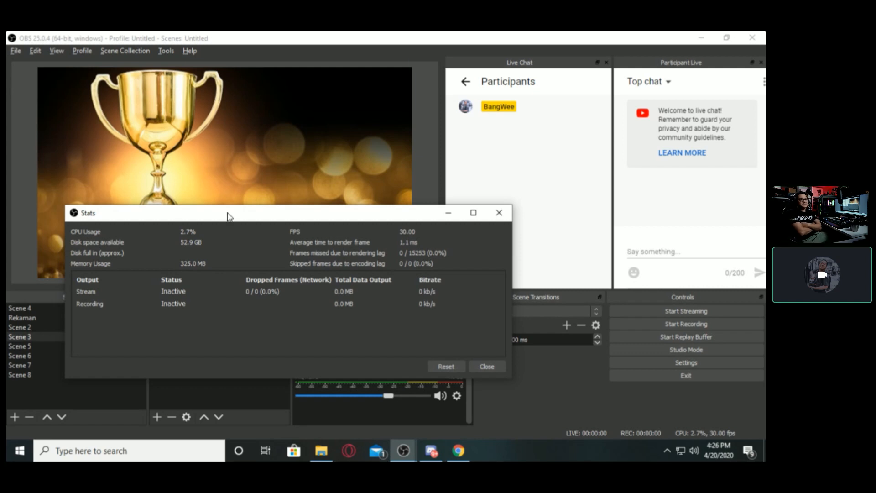
left_click_drag(141, 213, 6, 96)
left_click_drag(219, 33, 486, 235)
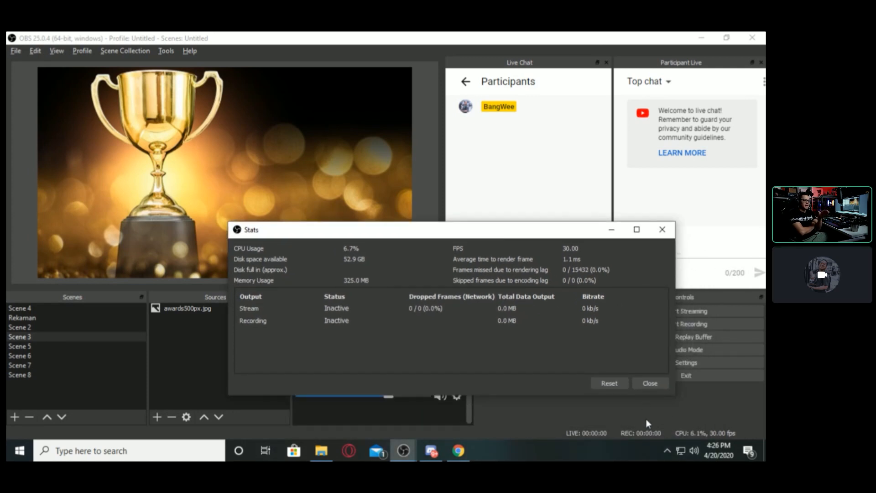
Make the Stats window narrower, and close it.
left_click_drag(674, 305, 595, 305)
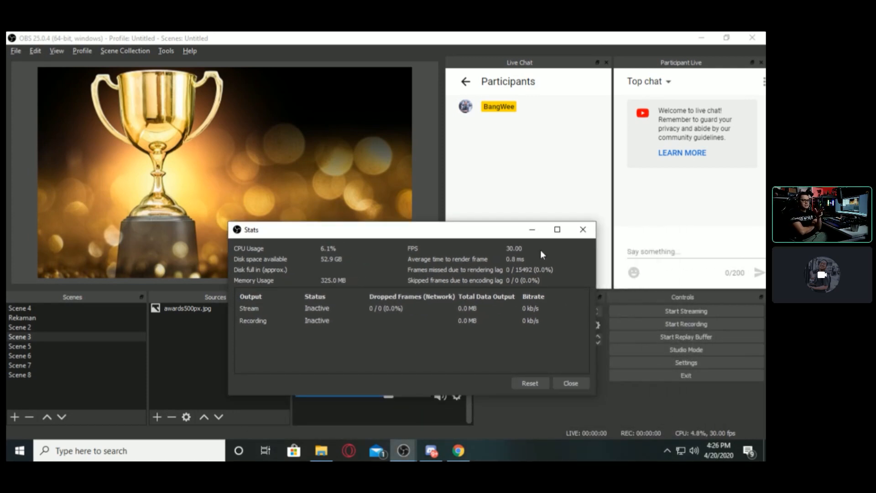
left_click_drag(505, 233, 508, 234)
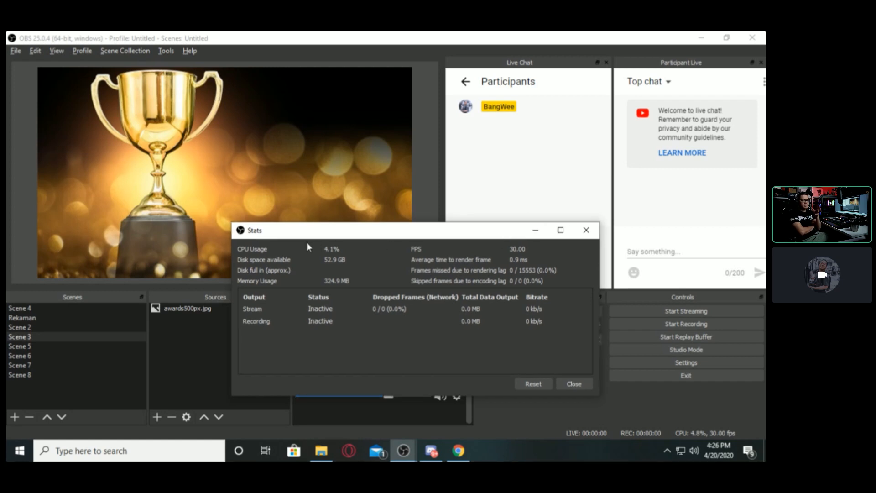
left_click_drag(248, 236, 230, 206)
left_click(563, 218)
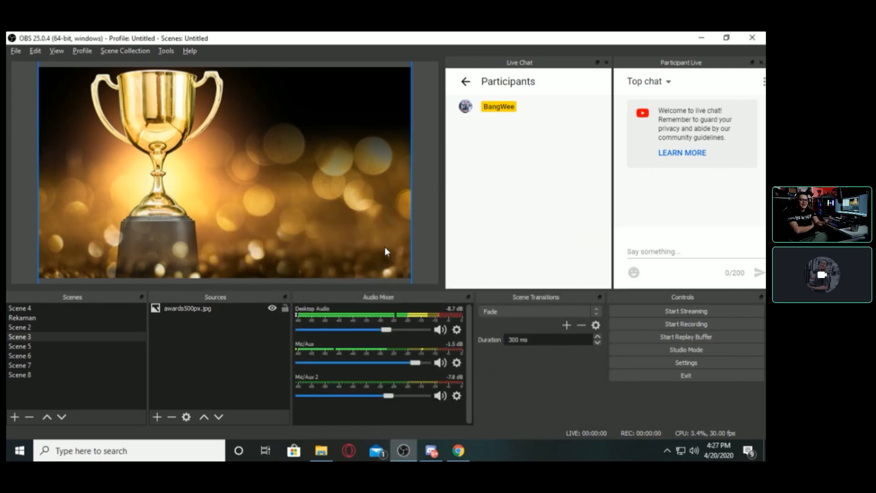
Switch to Scene 4 and open the Output page of the Settings.
left_click(94, 307)
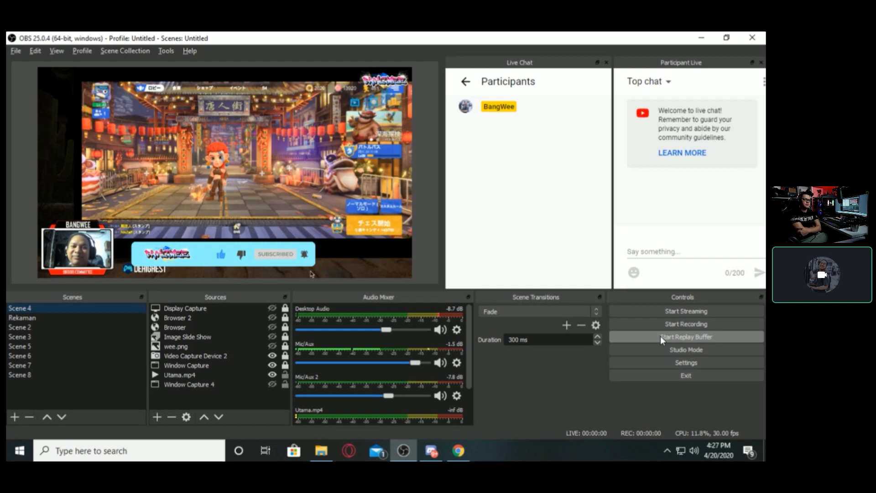
left_click(660, 360)
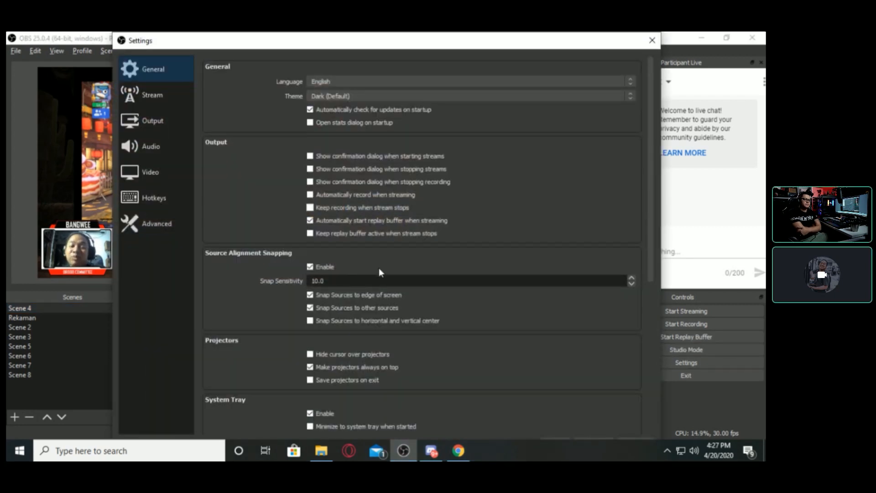
left_click_drag(646, 146, 639, 310)
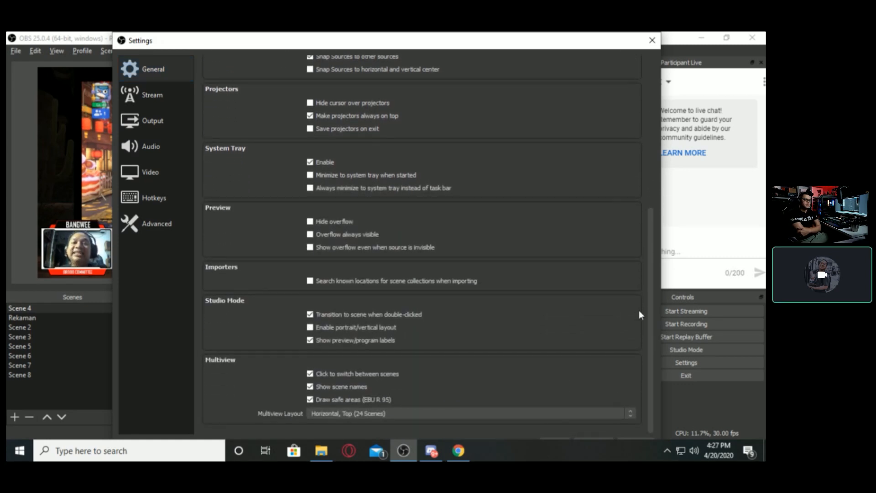
left_click(137, 101)
left_click(147, 126)
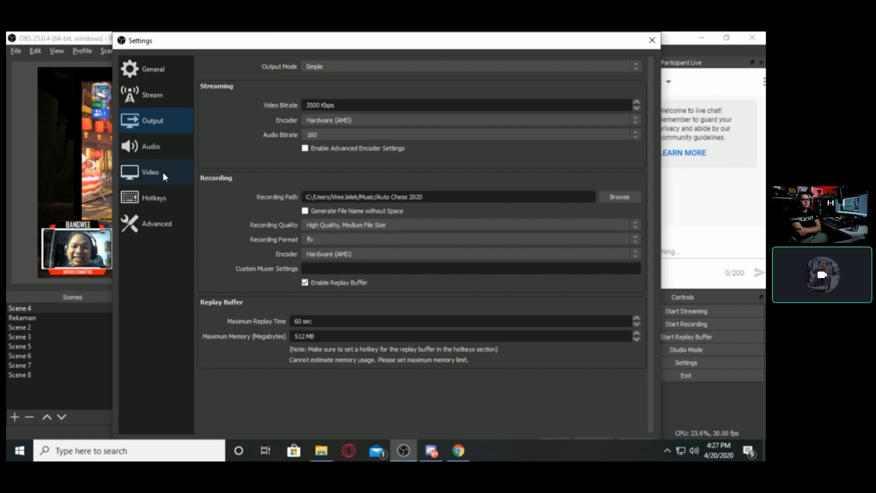
Turn Enable Replay Buffer off and back on, and move the Settings window so it fits on the screen.
left_click(304, 283)
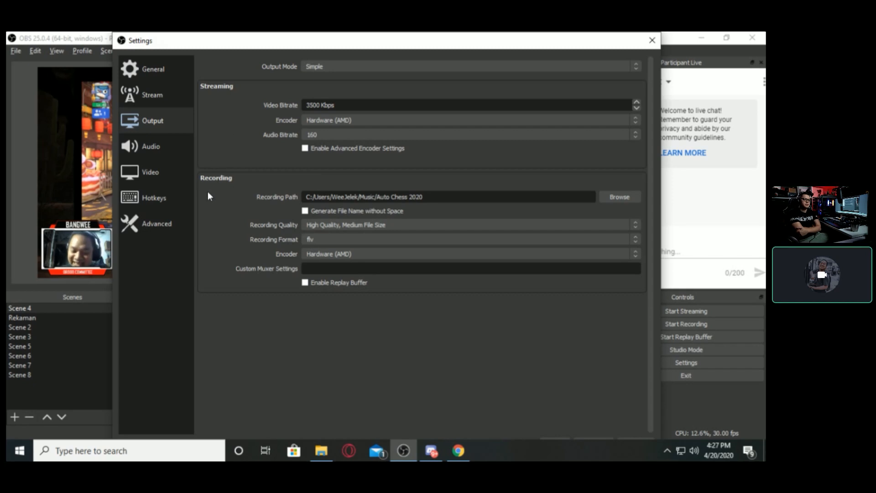
left_click(305, 283)
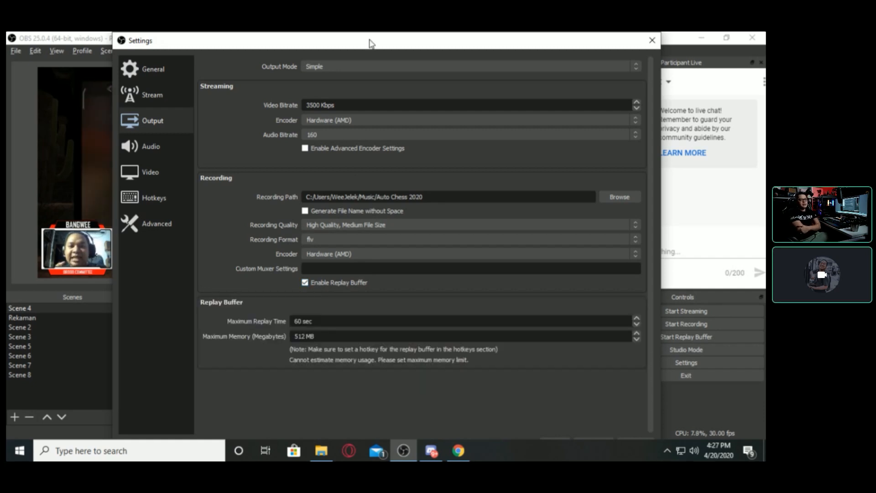
left_click_drag(367, 35, 349, 46)
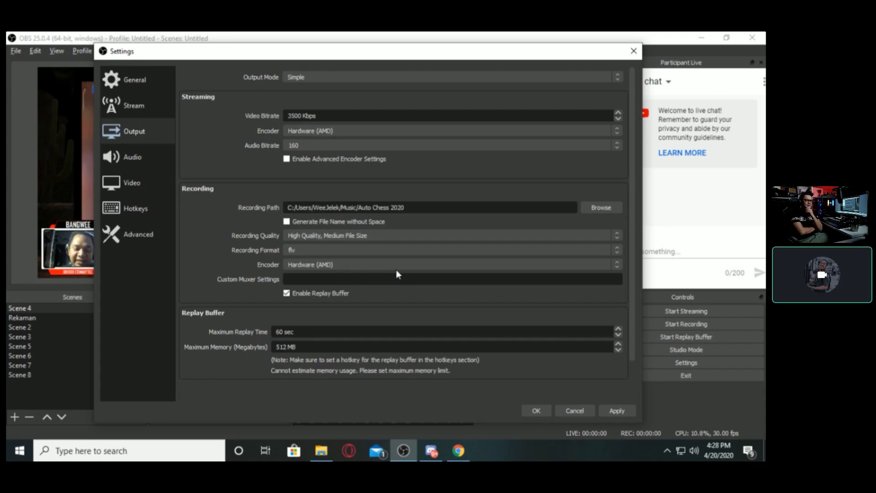
Leave Enable Replay Buffer on with a maximum replay time of 60 sec, and apply the output settings.
left_click(290, 292)
left_click(289, 292)
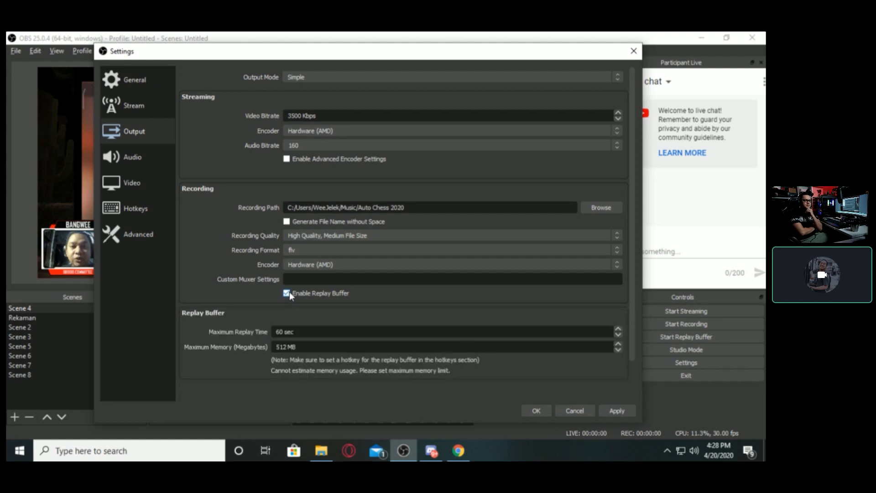
left_click_drag(283, 332, 270, 331)
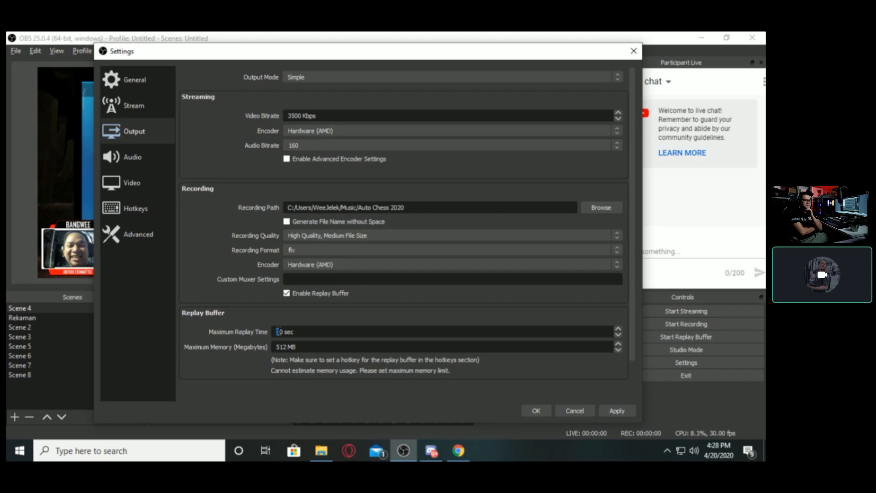
type("6")
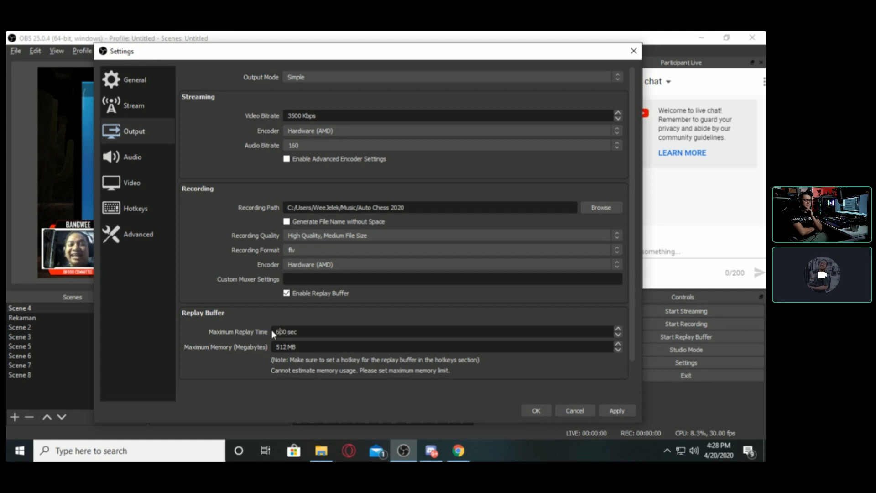
key("BackSpace")
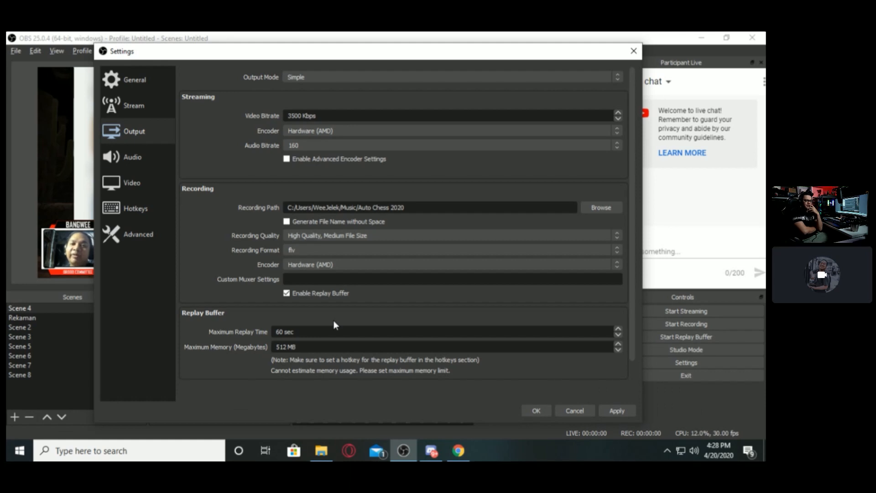
left_click(607, 406)
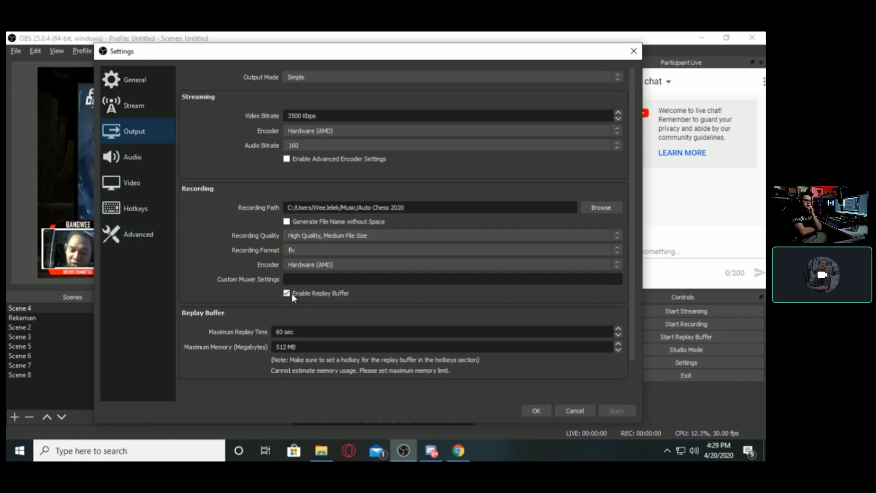
Check the Save Replay hotkey in the Hotkeys settings, and close the Settings window.
left_click(137, 209)
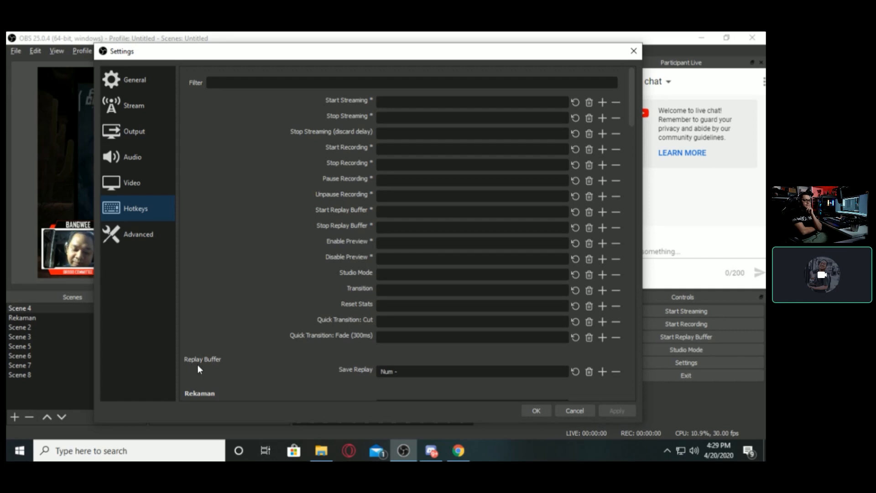
left_click(423, 371)
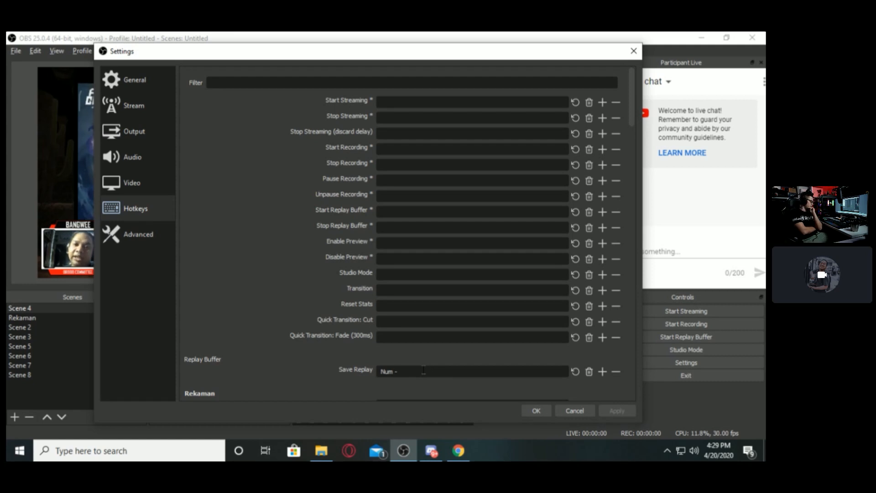
left_click(531, 406)
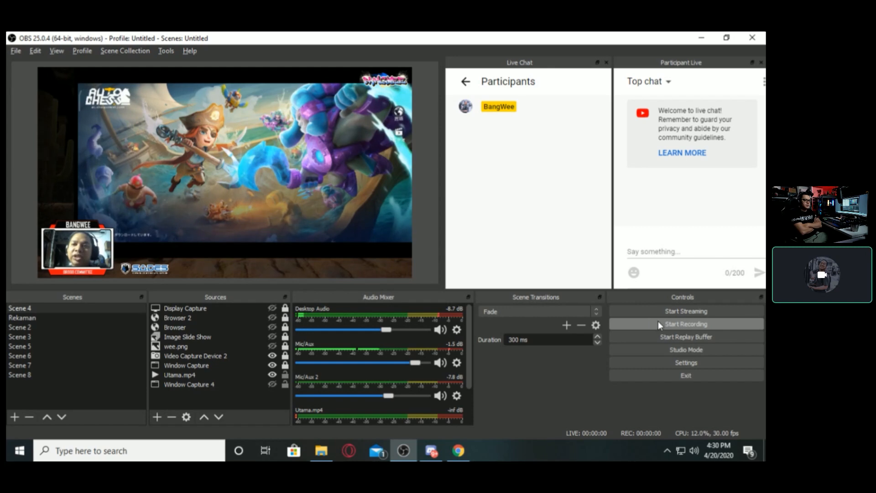
Start the recording and the replay buffer, and look at the Videos folder in File Explorer before returning to OBS.
left_click(637, 336)
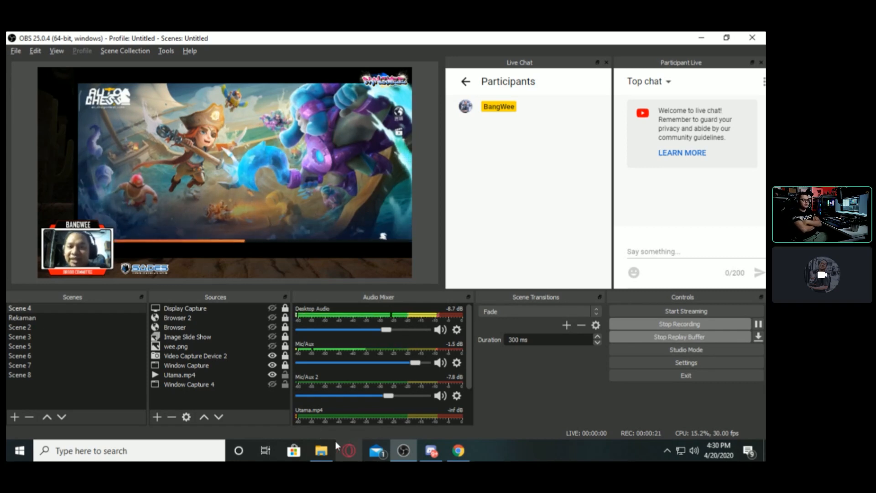
left_click(321, 450)
left_click(402, 451)
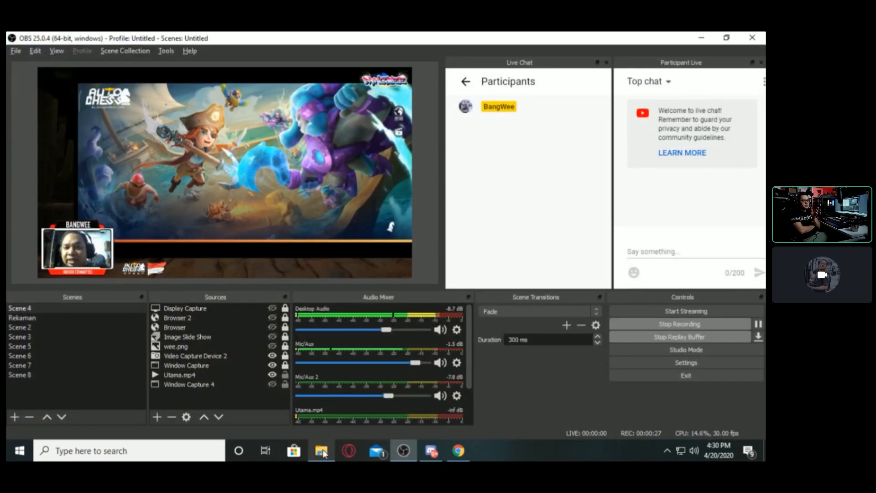
mouse_move(322, 452)
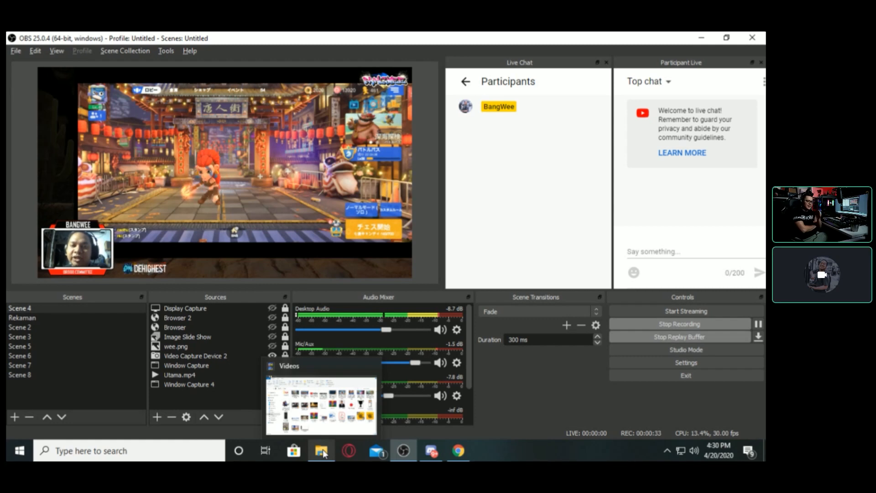
left_click(323, 452)
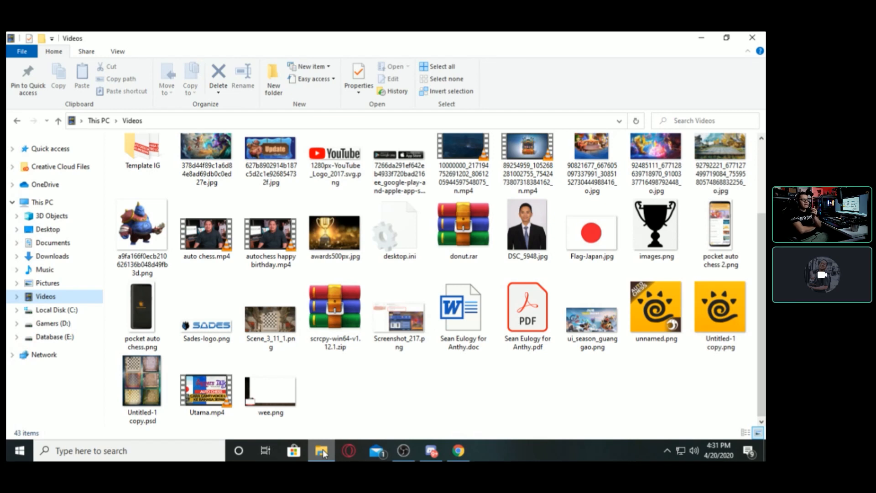
left_click(403, 451)
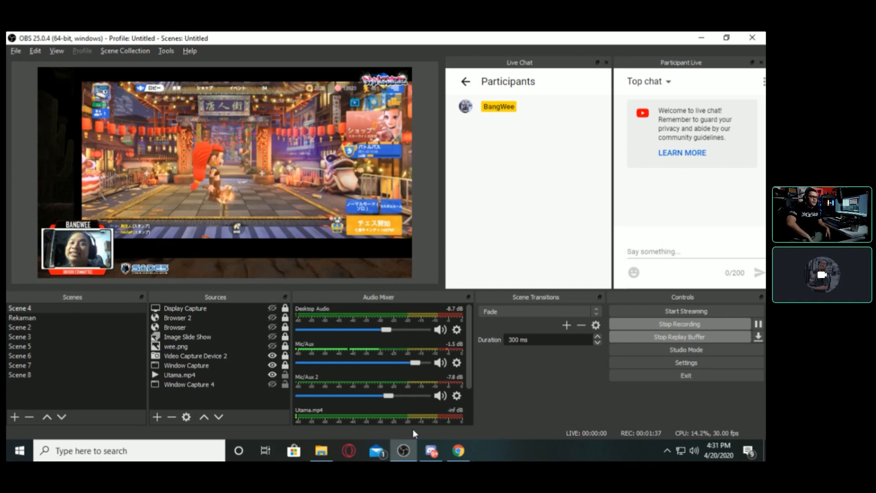
Open the Auto Chess 2020 folder inside Music in File Explorer, save a replay in OBS, and return to the folder.
left_click(321, 451)
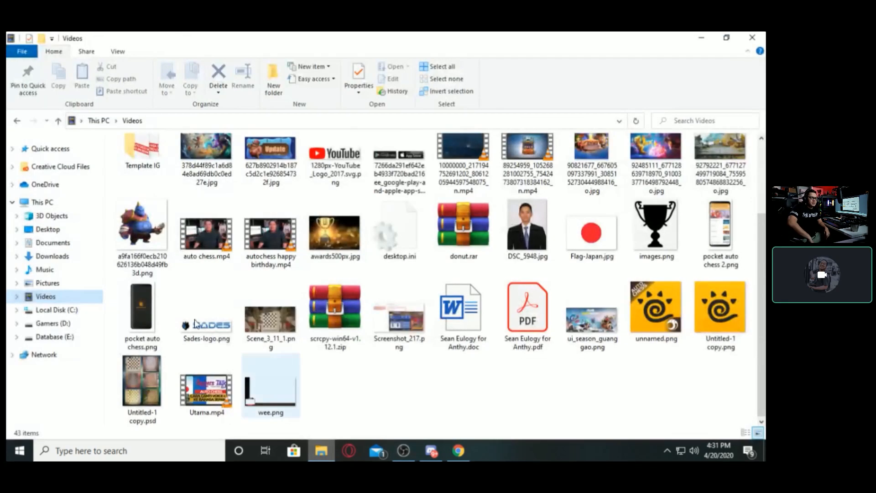
left_click(47, 283)
left_click(45, 269)
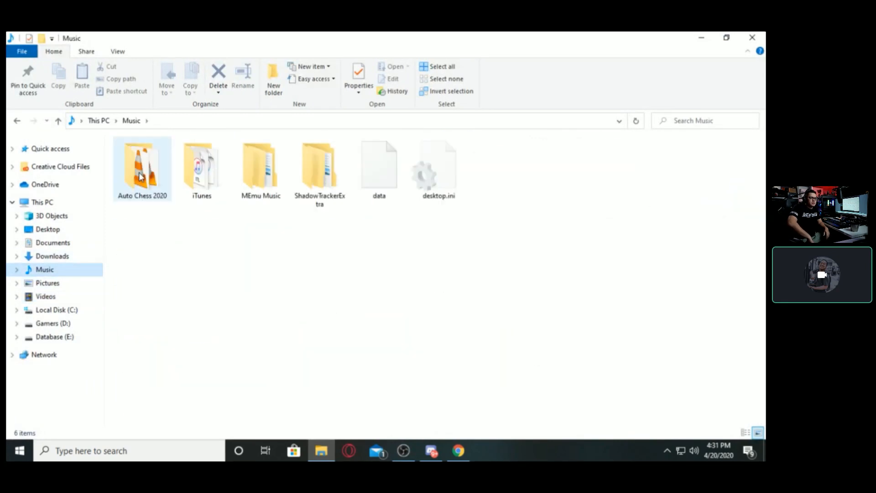
double_click(141, 164)
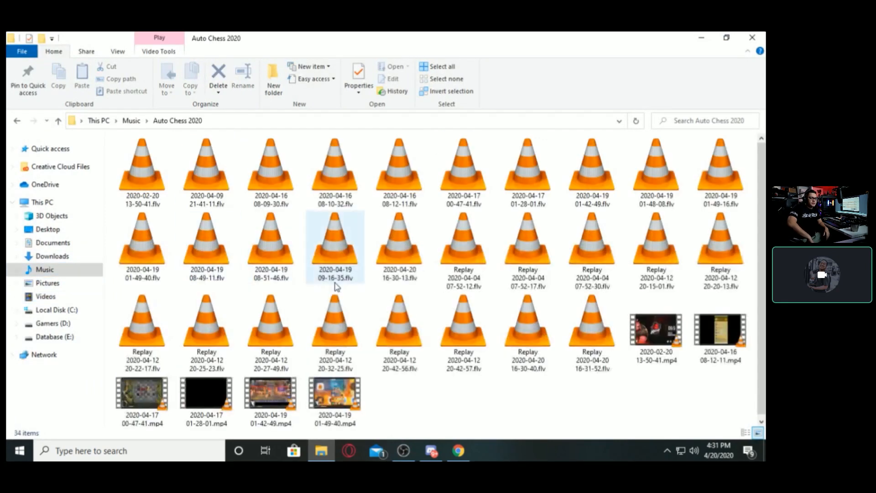
left_click(410, 449)
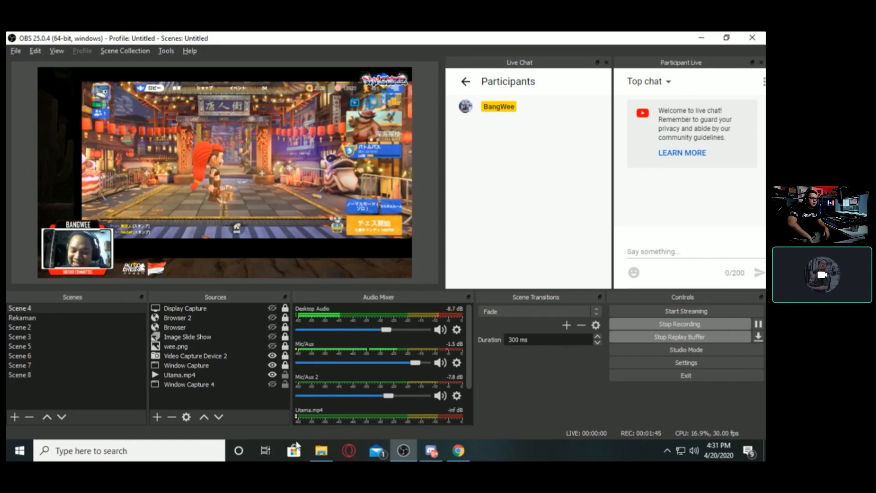
left_click(321, 450)
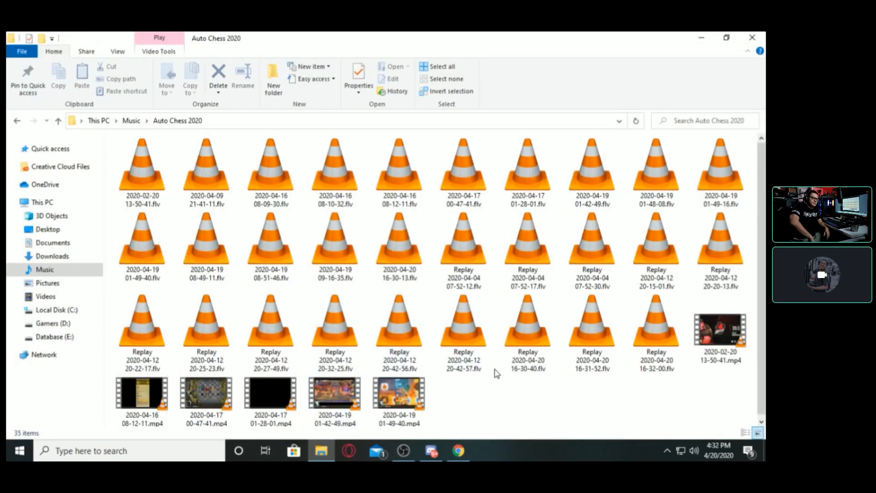
left_click(466, 249)
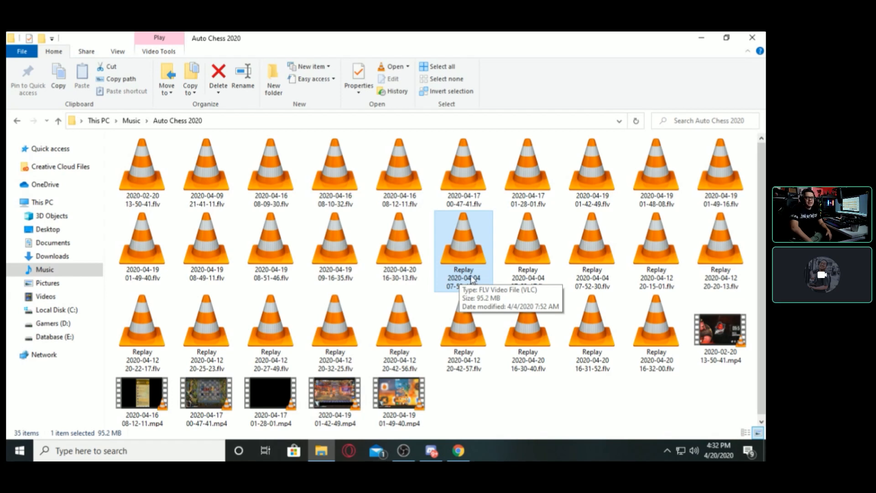
left_click(632, 338)
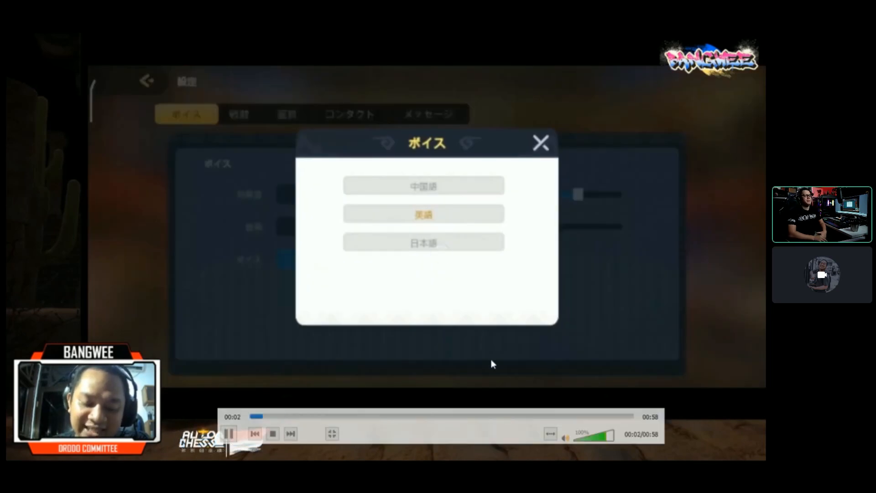
double_click(374, 191)
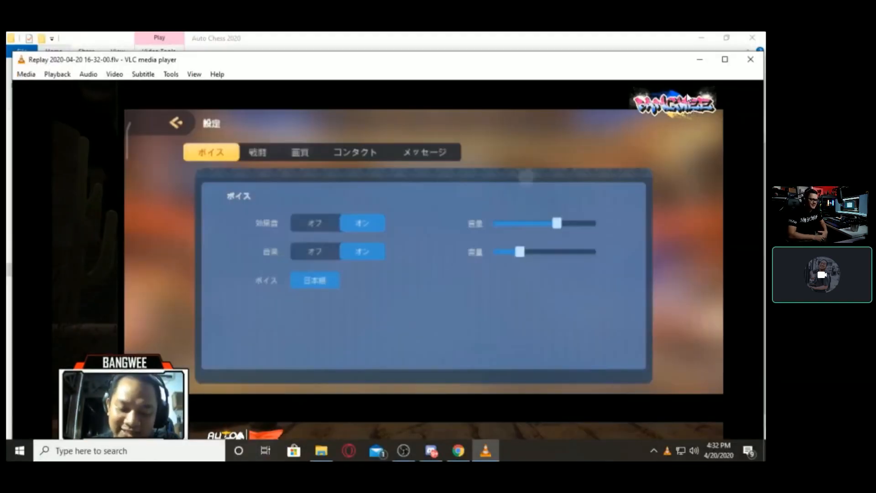
left_click(750, 59)
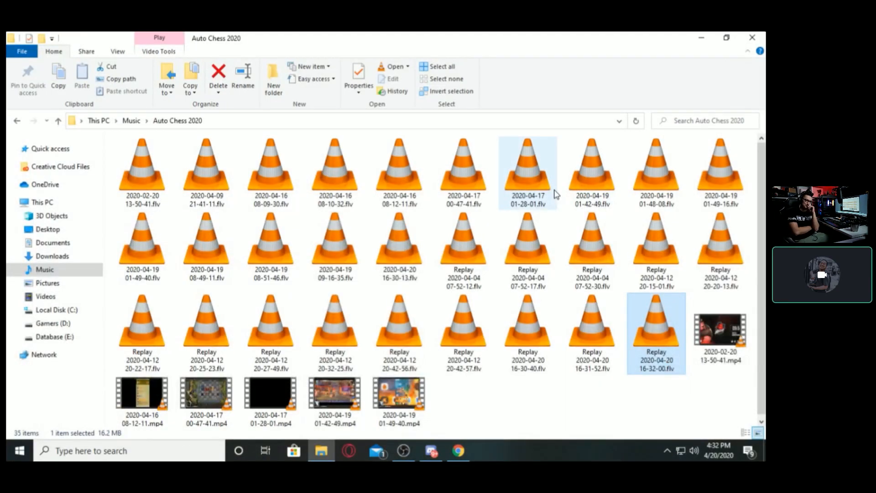
Save another replay in OBS and check the replay files in the Auto Chess 2020 folder.
left_click(403, 451)
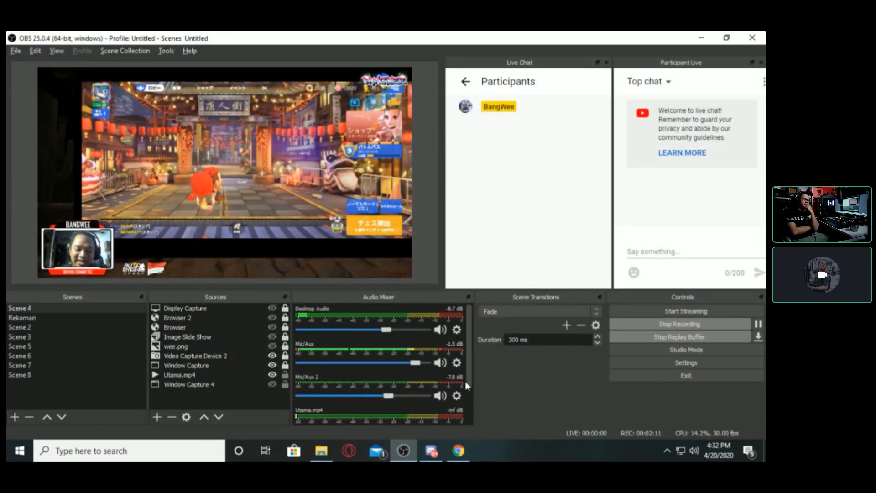
key("alt+Tab")
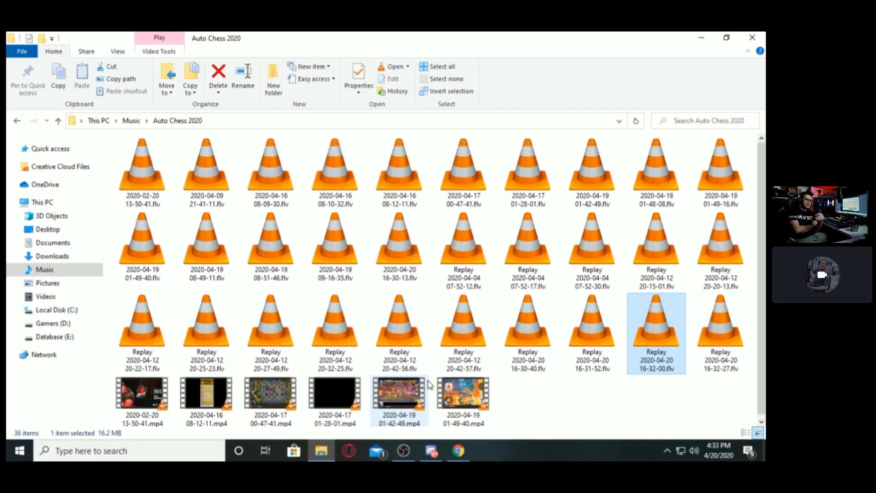
left_click(404, 451)
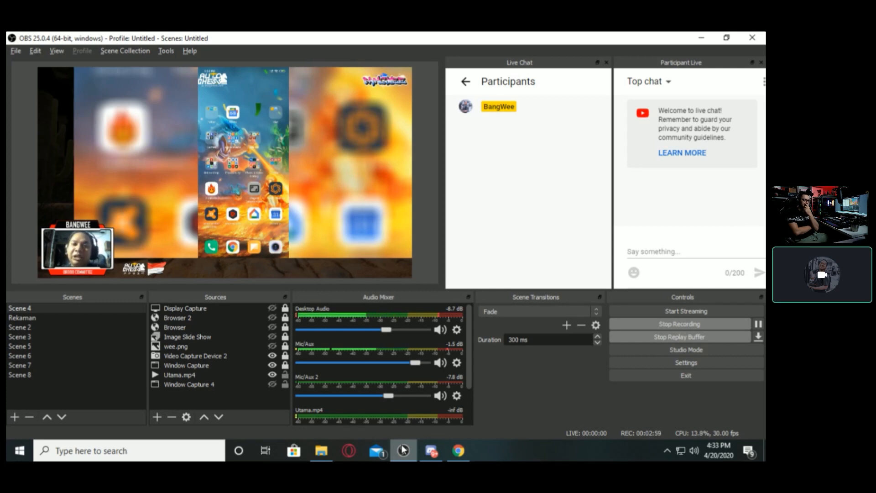
left_click(16, 53)
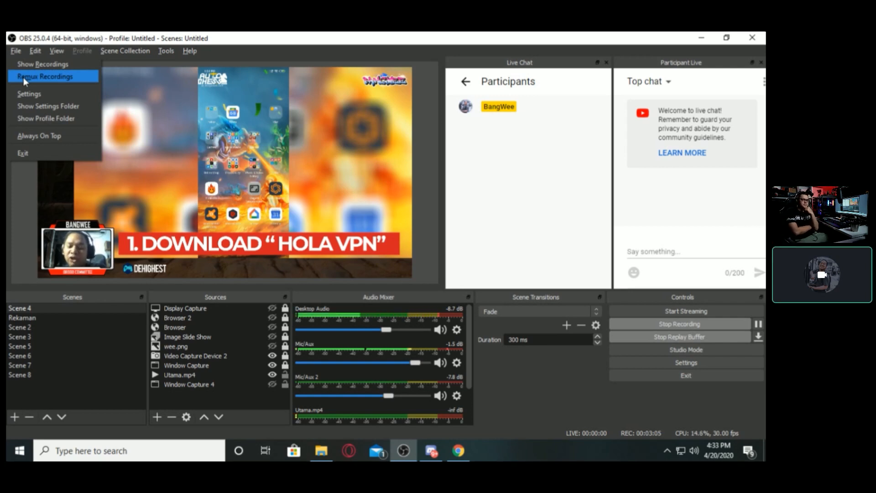
left_click(324, 450)
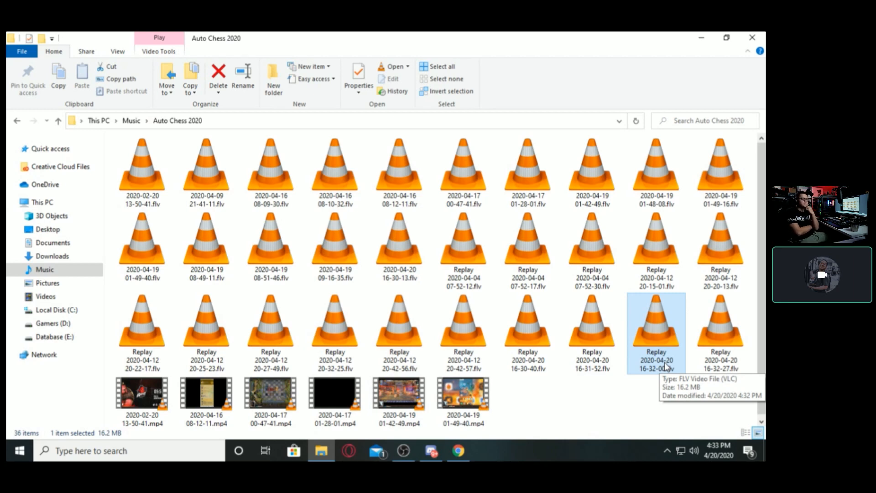
left_click(405, 449)
left_click(13, 53)
left_click(19, 74)
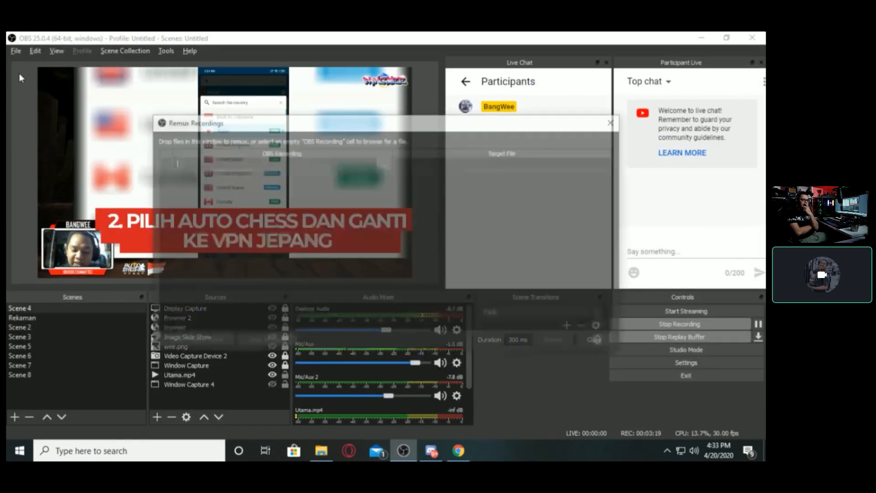
left_click(384, 164)
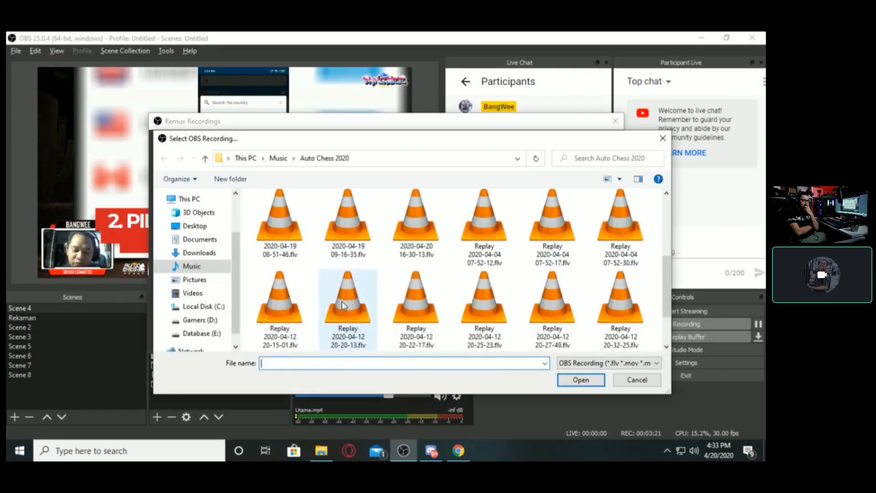
double_click(620, 301)
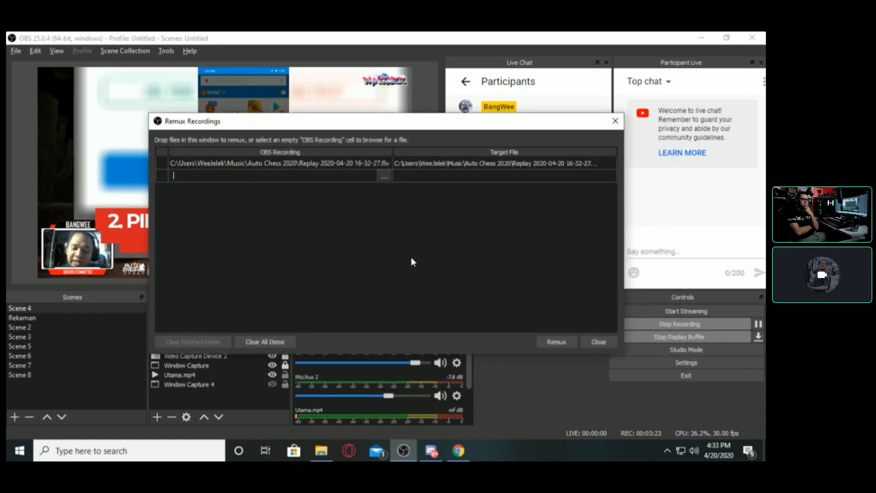
left_click(557, 341)
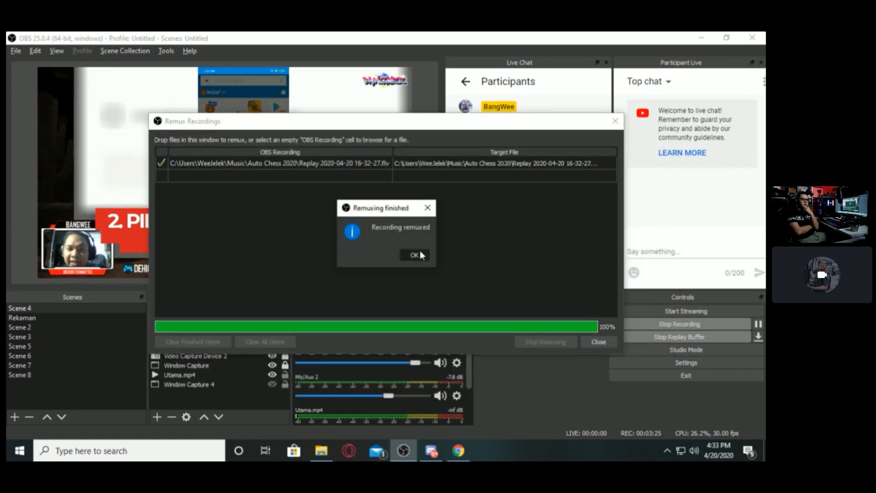
left_click(419, 250)
Locate the remuxed replay MP4 in the Auto Chess 2020 folder in File Explorer, and return to OBS.
left_click(324, 450)
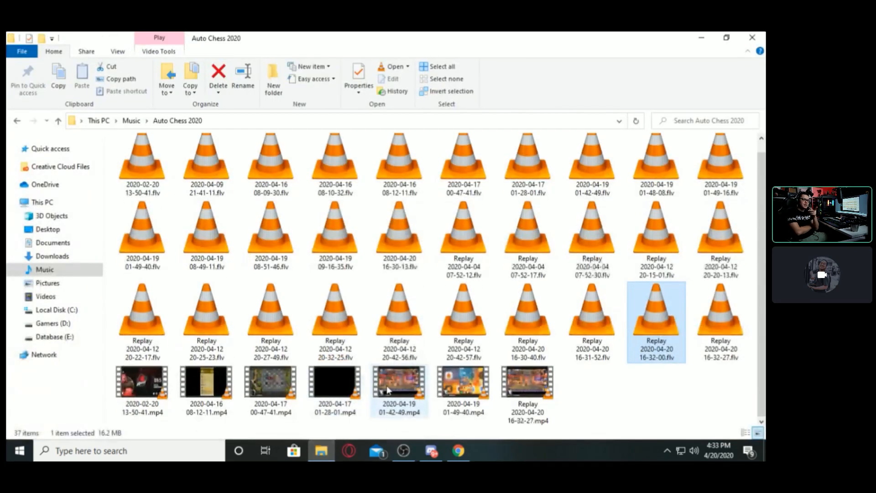
left_click(535, 399)
left_click(403, 450)
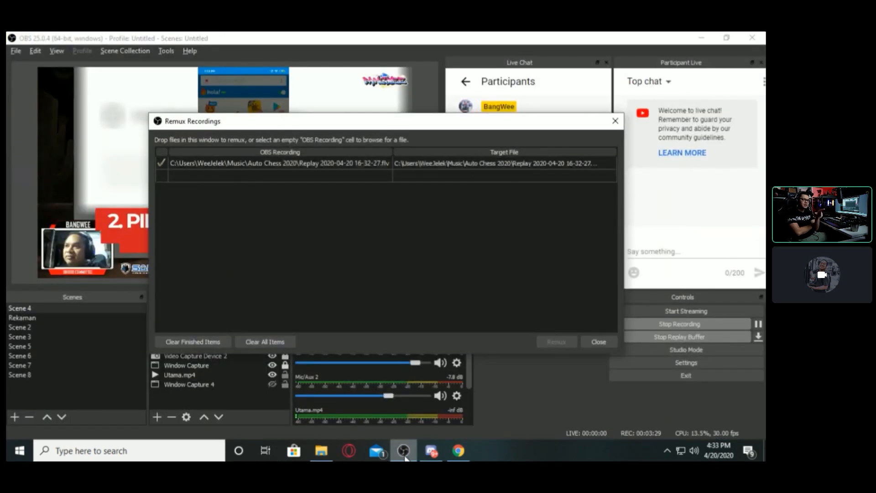
left_click(385, 176)
scroll(452, 315, "down", 5)
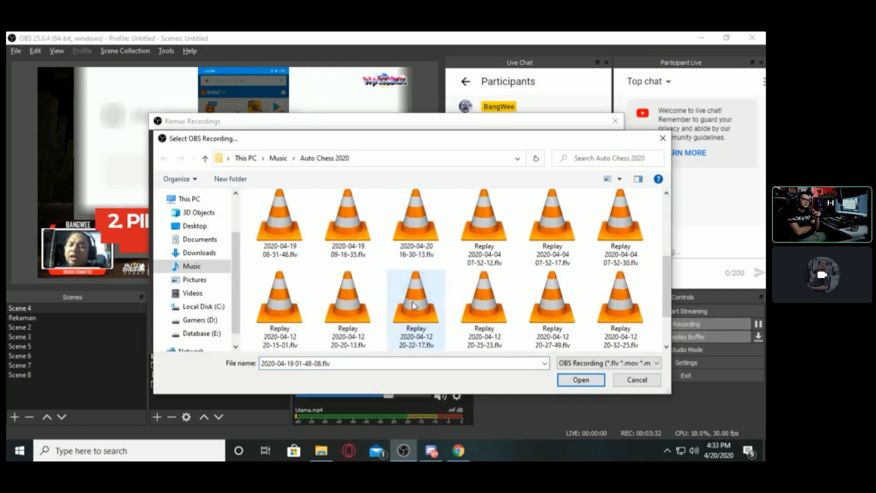
left_click(477, 309, "shift")
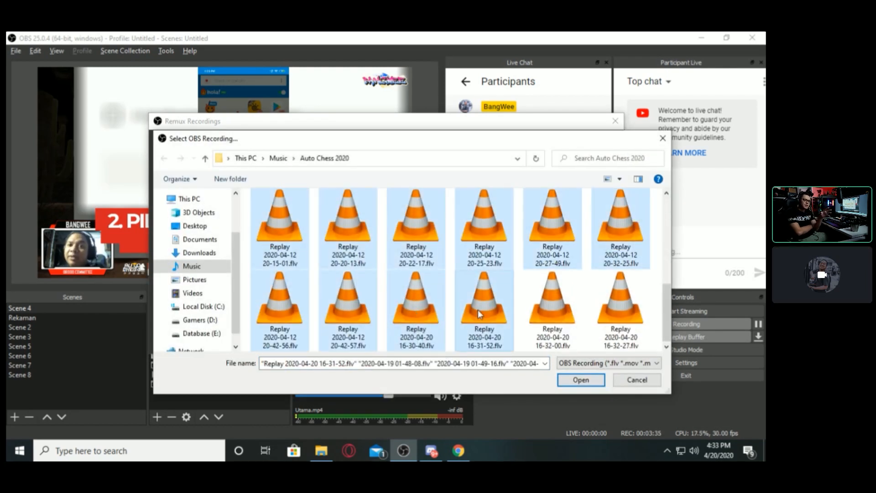
left_click(630, 378)
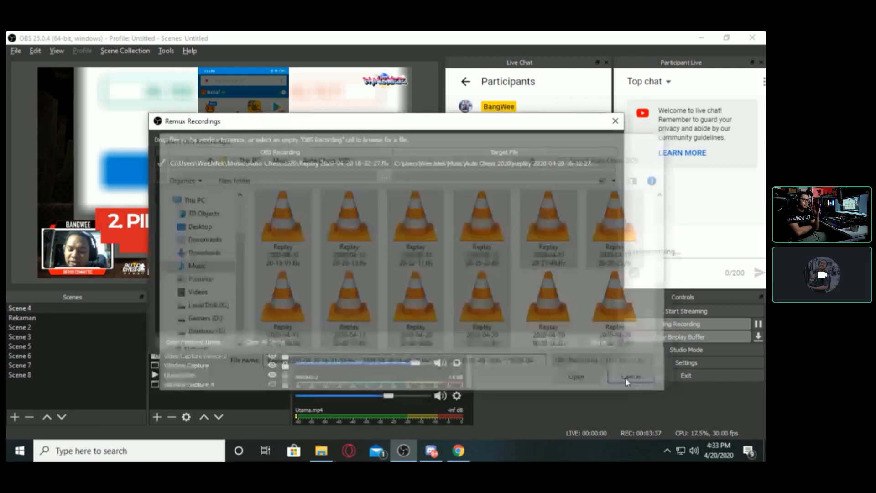
Add a batch of FLV recordings from the Auto Chess 2020 folder to the remux list, and close the tool without remuxing.
left_click(278, 176)
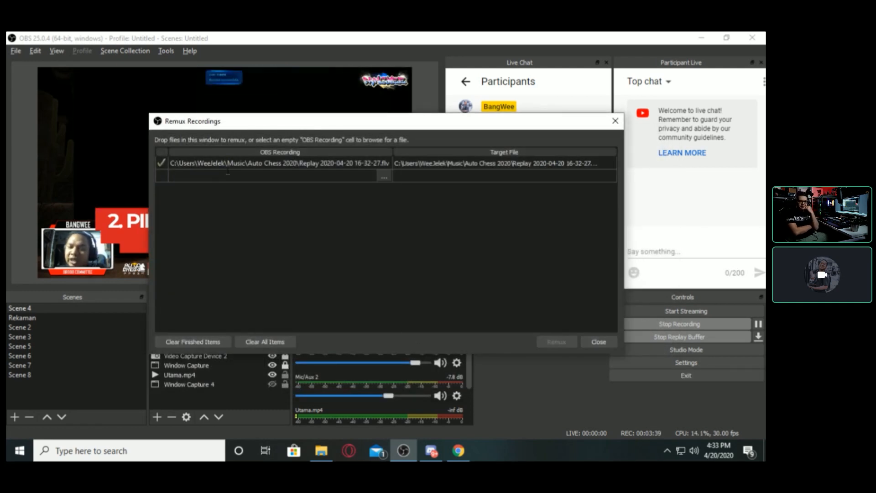
left_click(384, 176)
scroll(347, 274, "down", 5)
left_click(370, 290, "shift")
key("Return")
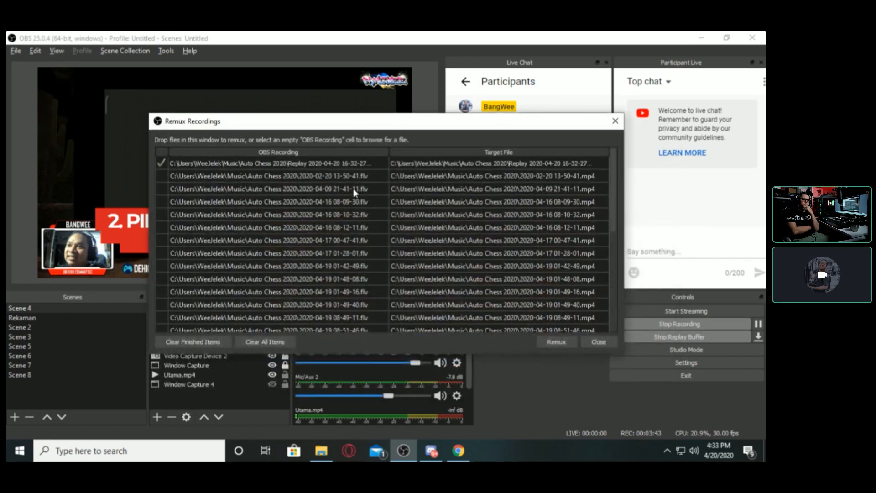
scroll(354, 321, "down", 1)
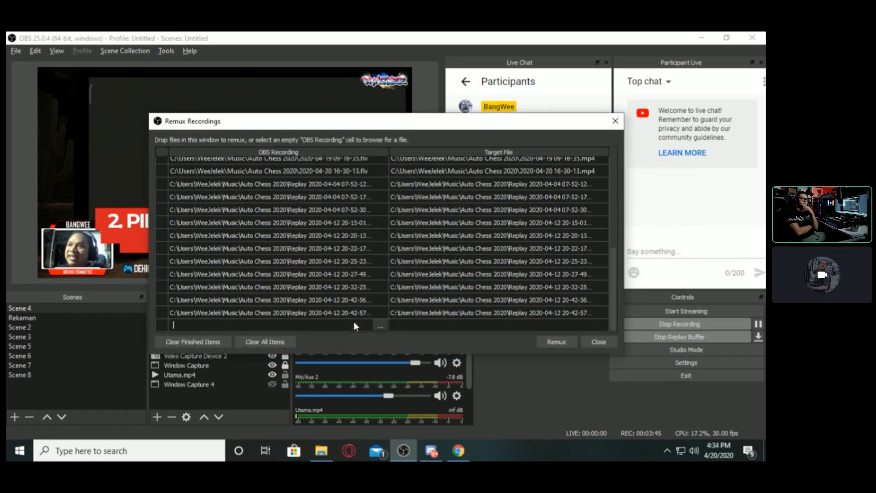
left_click(593, 342)
left_click(322, 452)
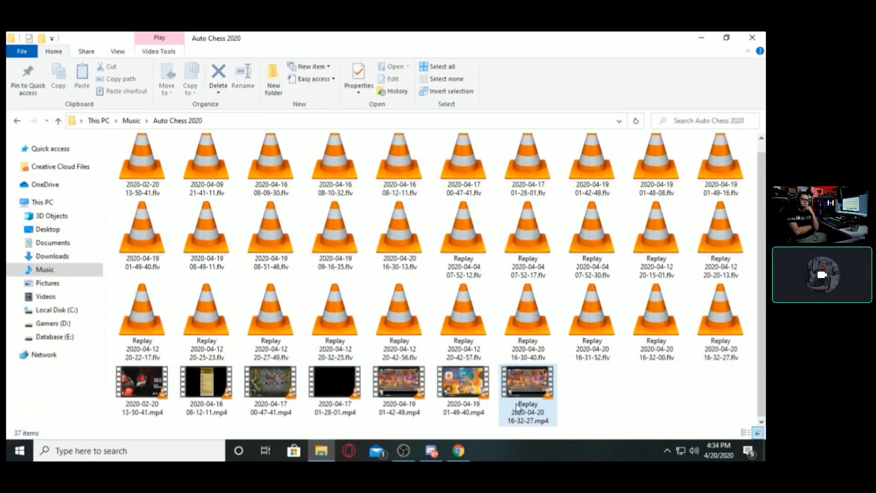
double_click(536, 378)
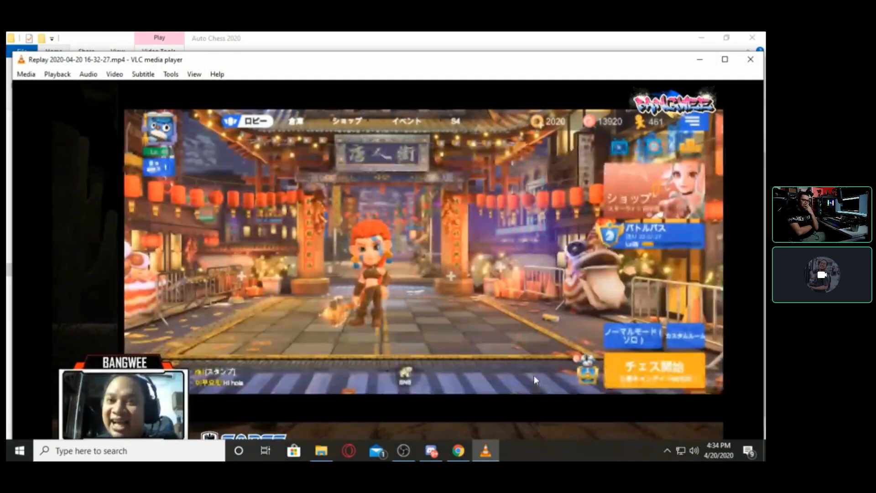
double_click(470, 326)
double_click(470, 327)
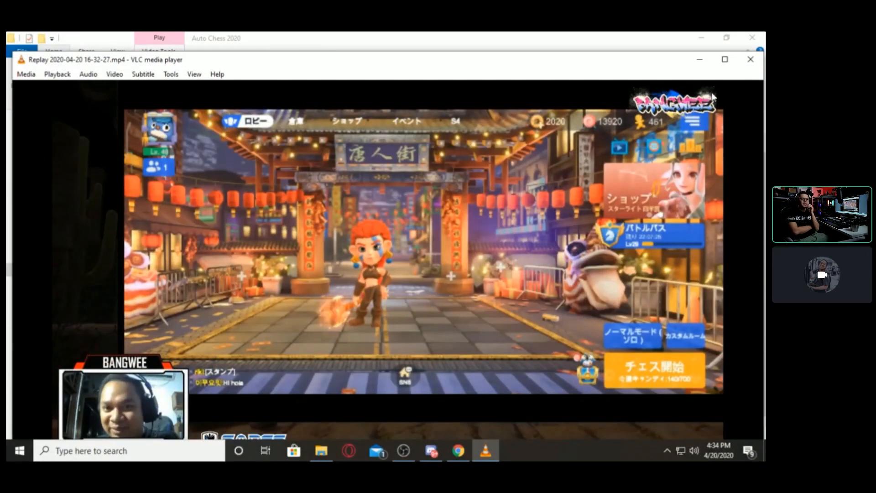
left_click(750, 60)
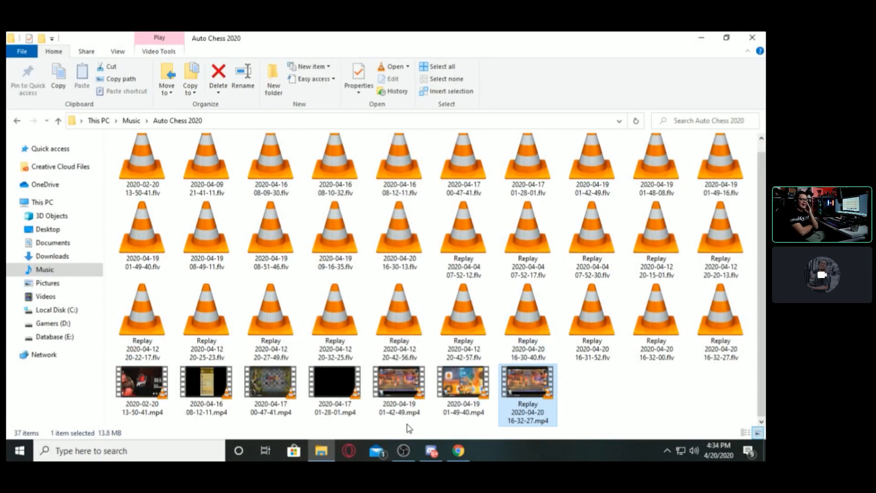
left_click(407, 440)
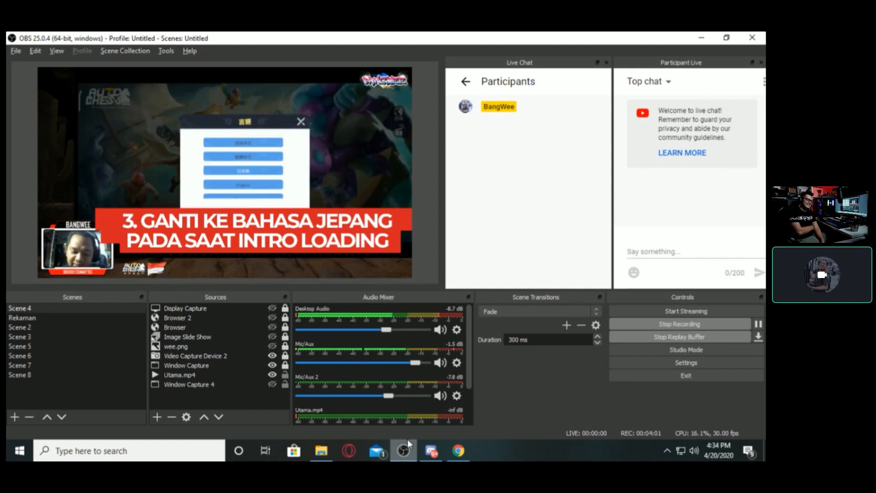
Check the Output settings, close Settings, and stop the recording and the replay buffer.
left_click(621, 361)
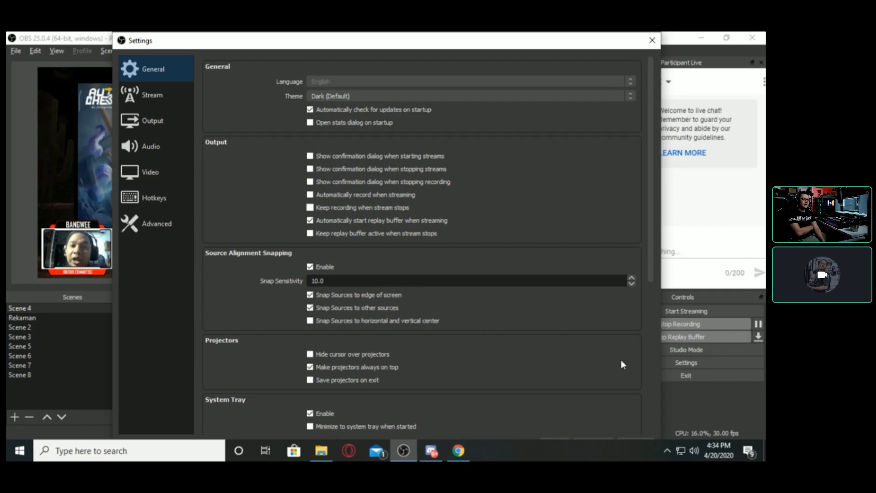
left_click(152, 124)
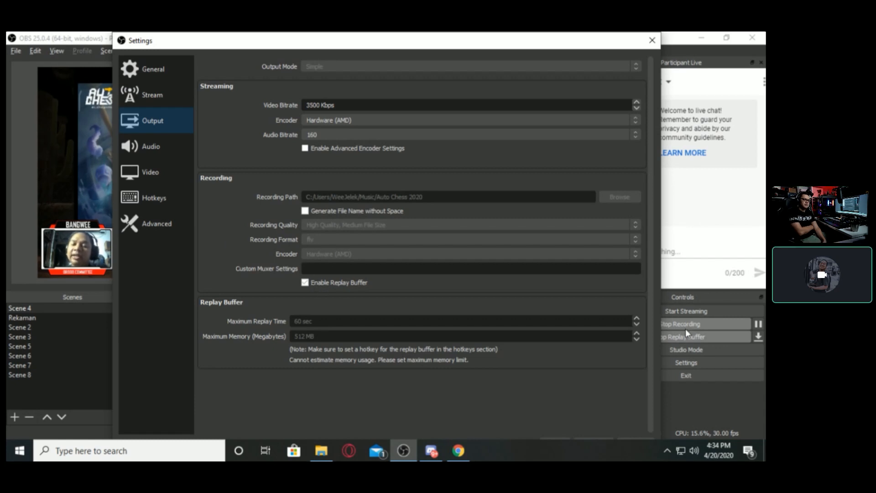
left_click(651, 40)
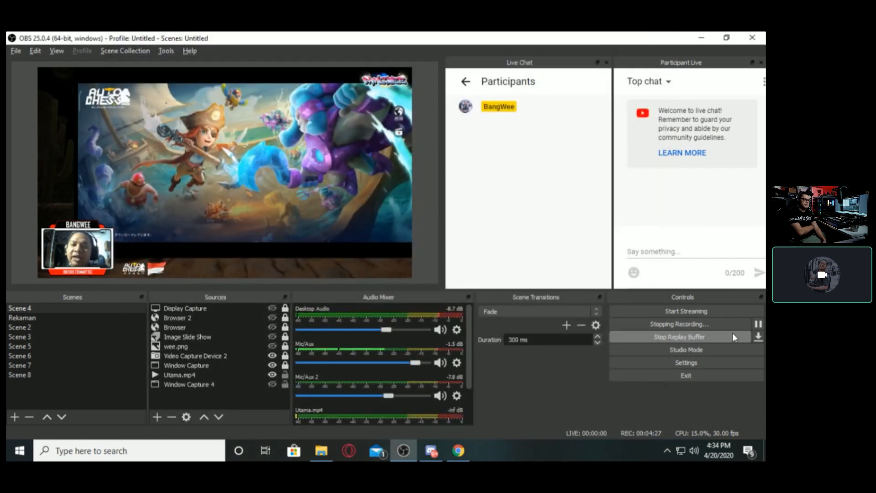
Try Lossless Quality, Tremendously Large File Size as the Recording Quality in the Output settings, and keep High Quality, Medium File Size.
left_click(681, 361)
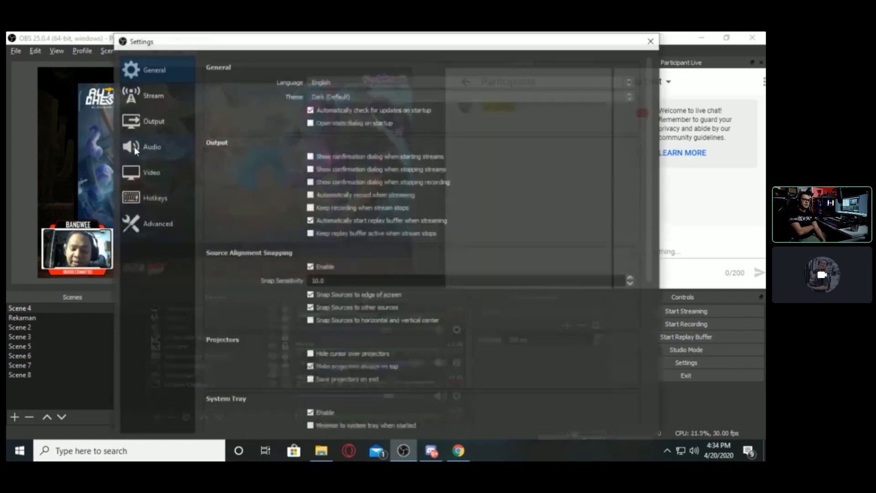
left_click(326, 224)
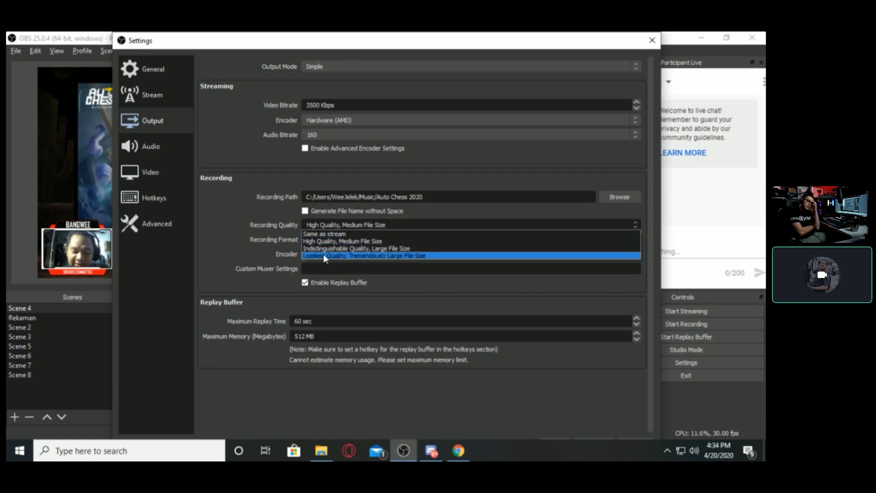
left_click(325, 257)
left_click(499, 283)
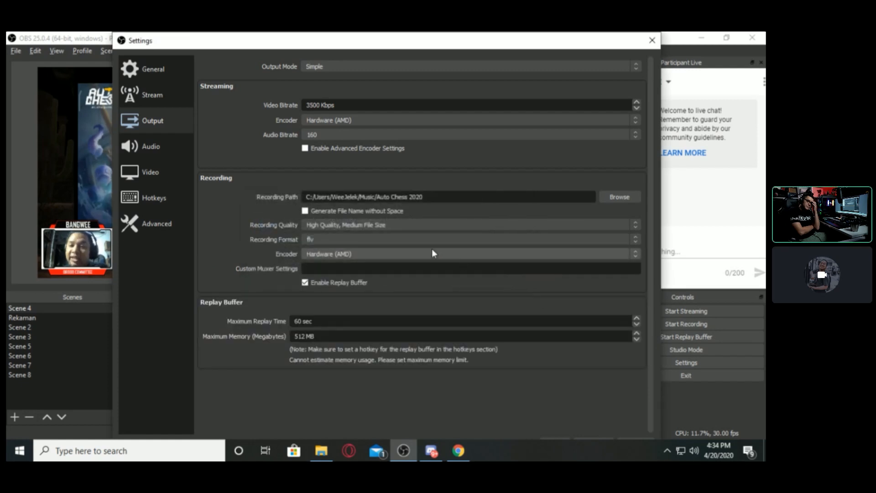
left_click(429, 225)
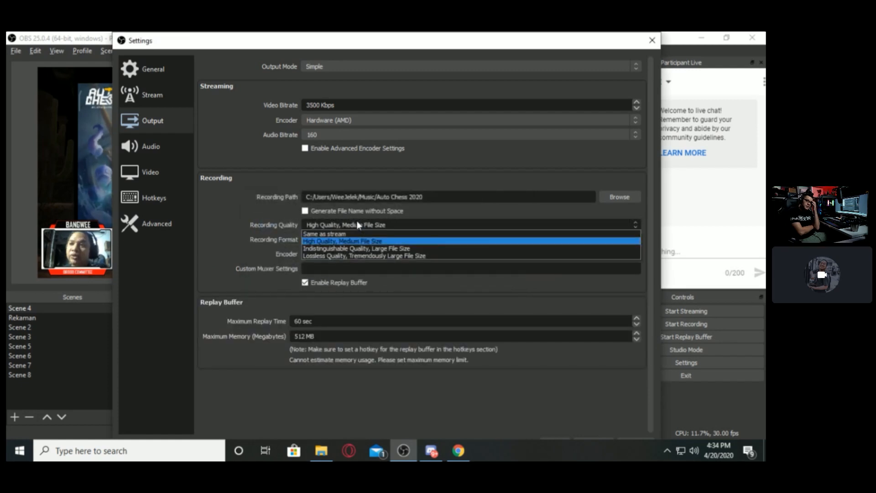
left_click(340, 243)
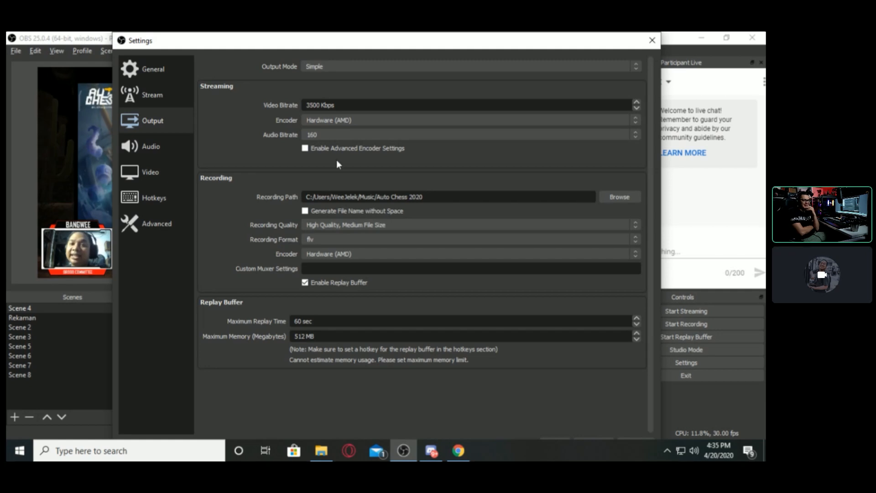
Review the Common FPS Values in the Video settings and the Recording Quality options in the Output settings.
left_click(144, 150)
left_click(147, 171)
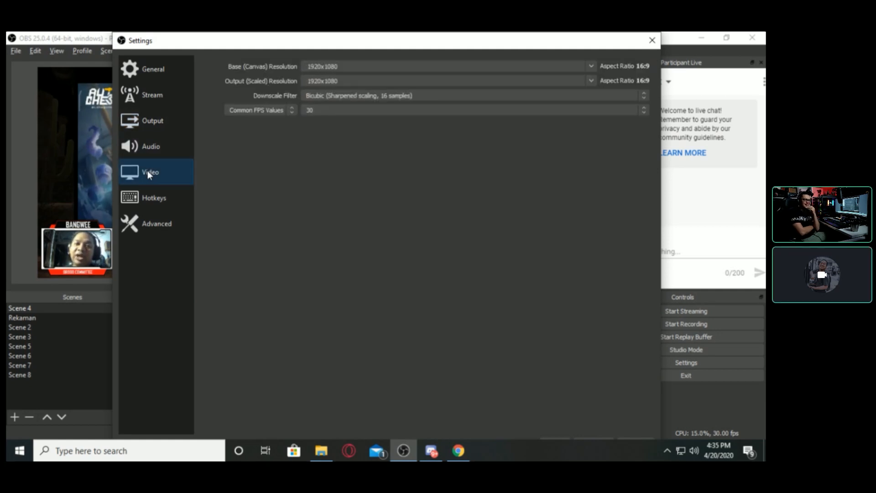
left_click(321, 111)
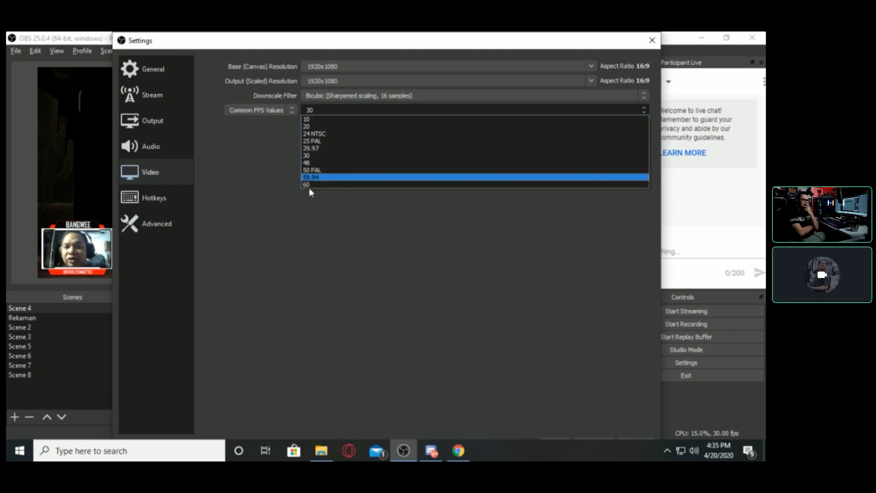
left_click(153, 120)
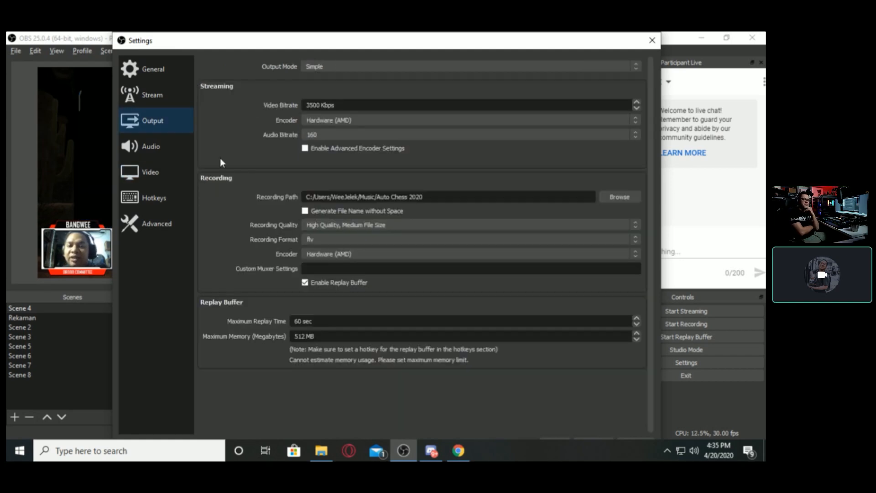
left_click(332, 225)
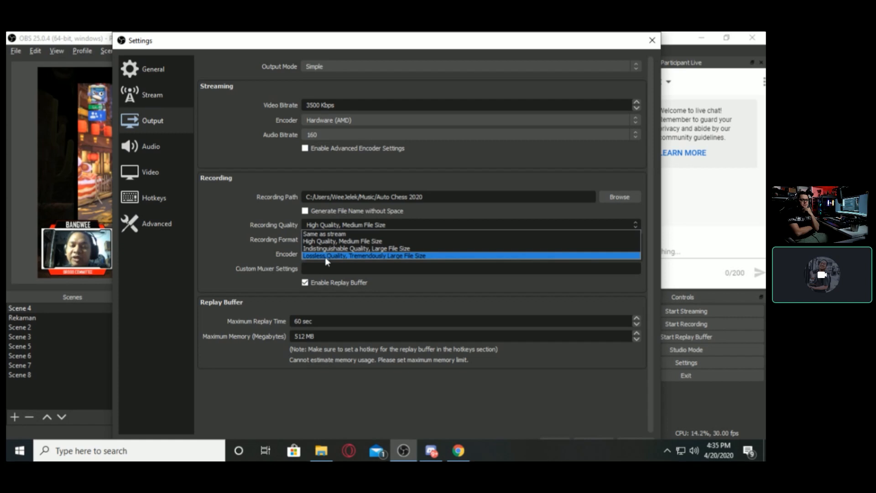
left_click(276, 286)
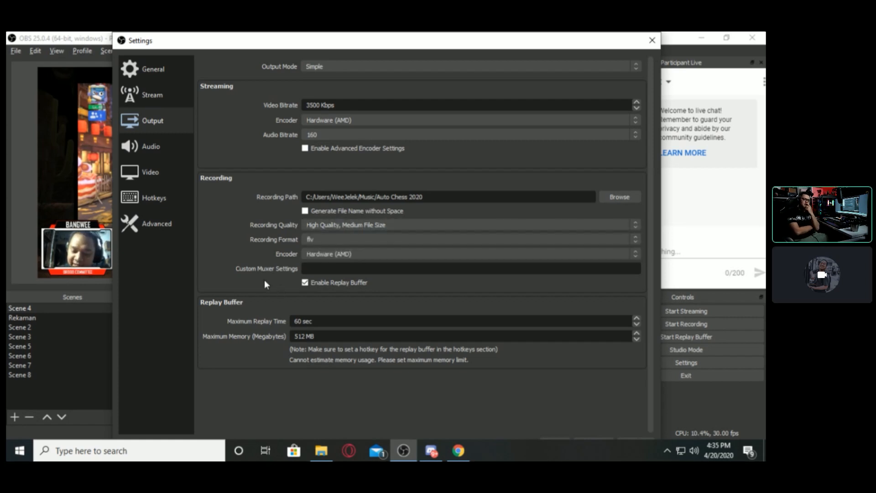
Look through the Video, Advanced, Output and Hotkeys settings.
left_click(164, 175)
left_click(163, 197)
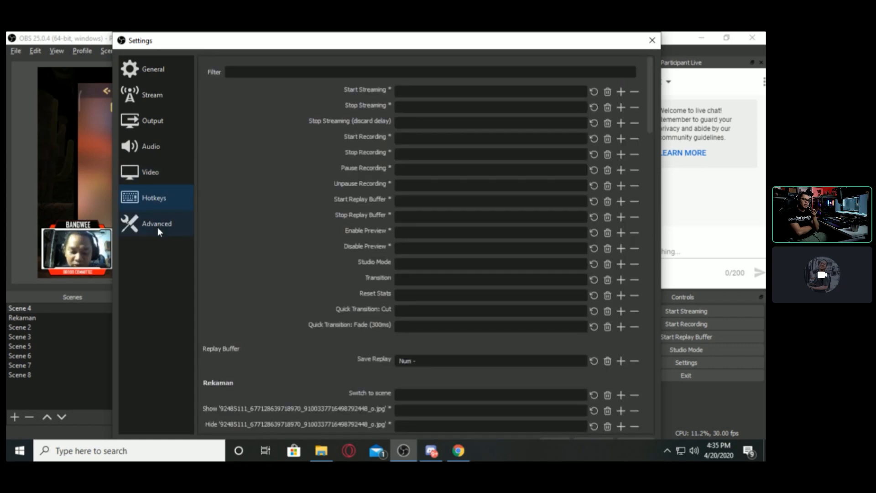
left_click(158, 227)
left_click(160, 197)
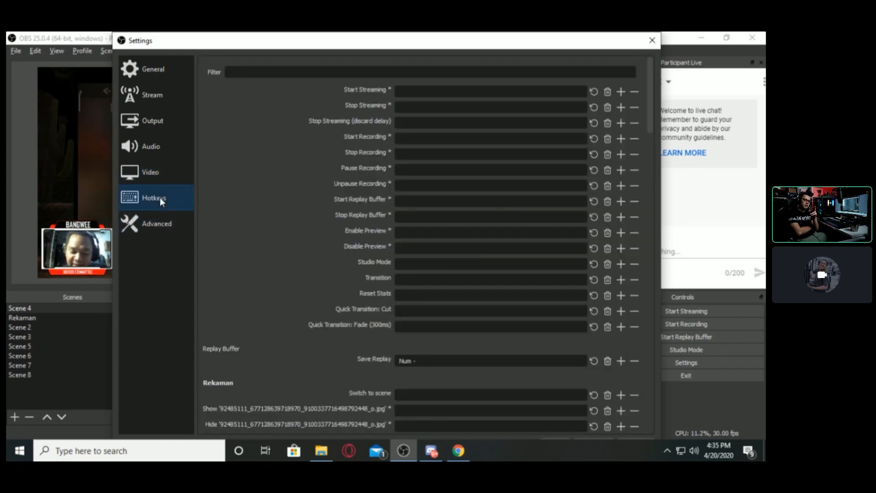
left_click(163, 118)
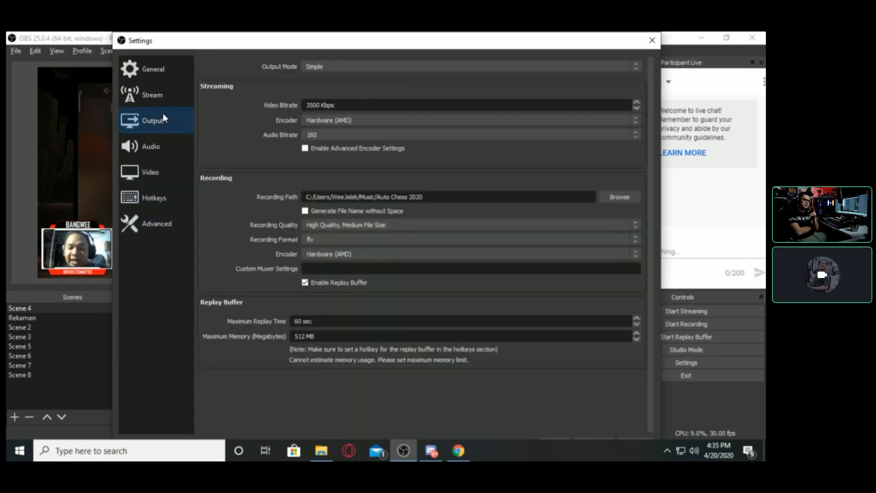
left_click(157, 197)
Enter Num - as the Save Replay hotkey, and open the Start Recording hotkey for editing.
left_click(433, 361)
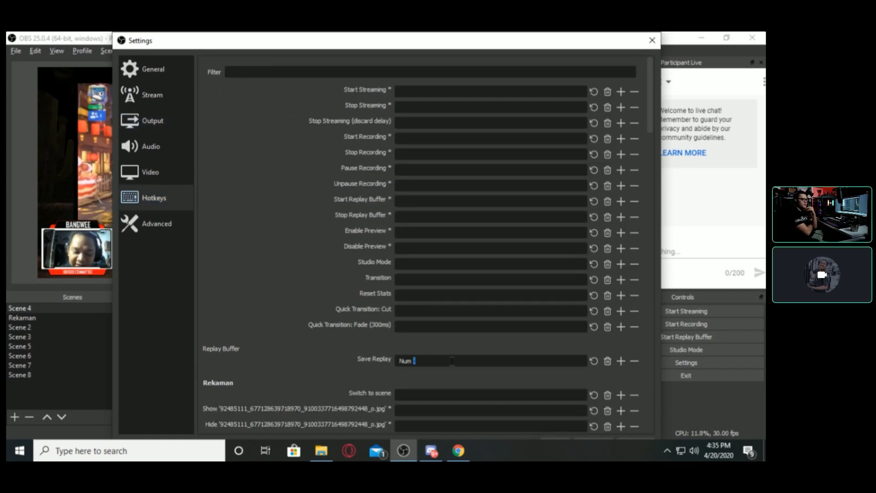
key("KP_Subtract")
left_click(404, 139)
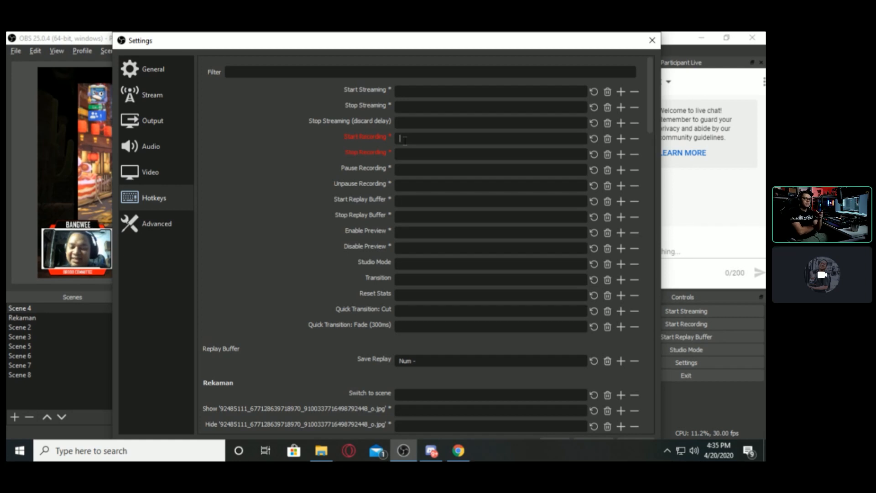
Check the Stream settings and close Settings, discarding the unsaved changes.
left_click(150, 94)
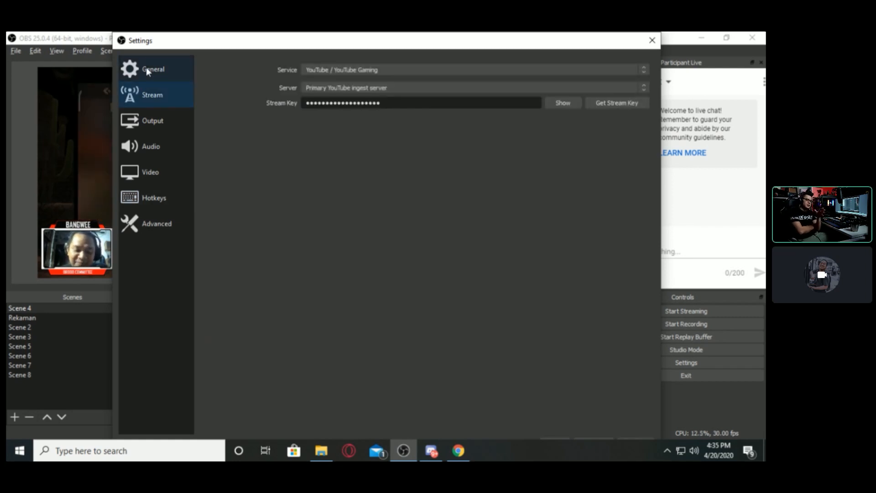
left_click(652, 40)
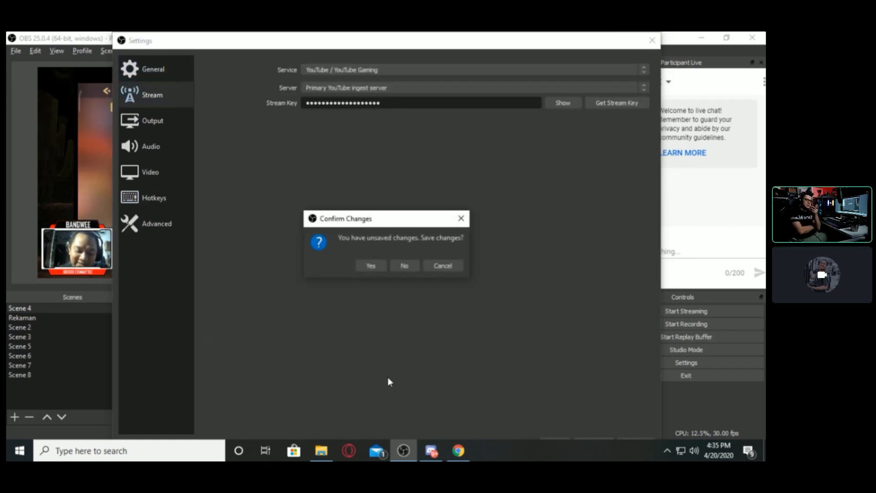
left_click(437, 265)
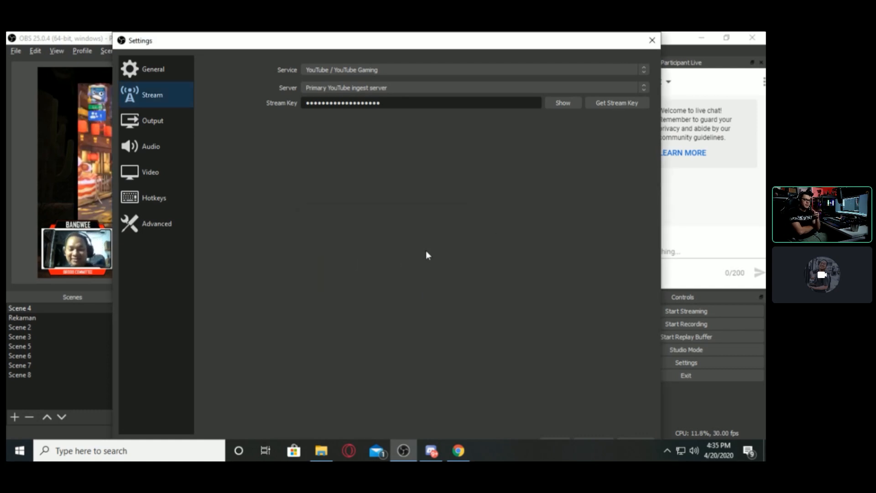
left_click(651, 39)
left_click(415, 264)
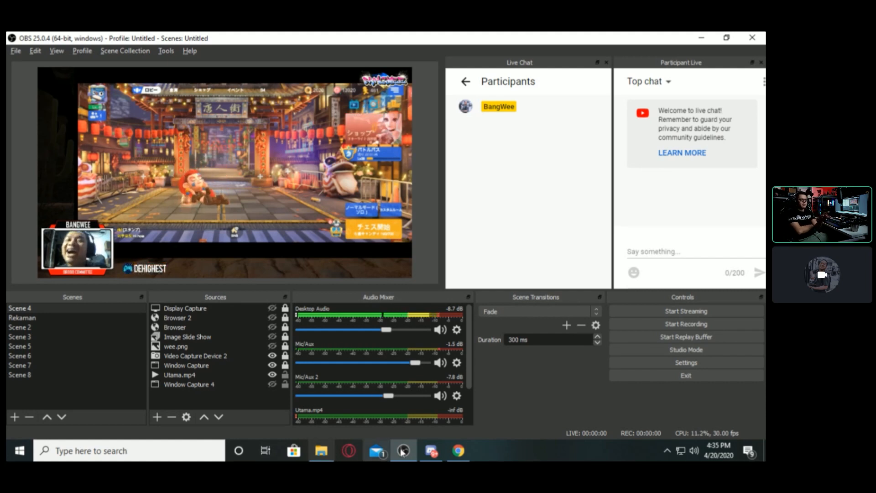
Switch to the Discord call, stop sharing the screen, and show the participants in grid view.
left_click(419, 441)
mouse_move(488, 214)
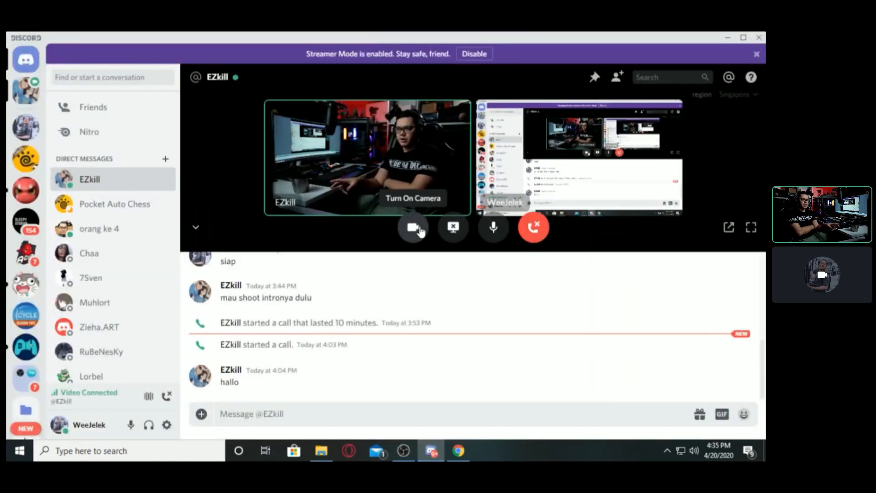
left_click(451, 227)
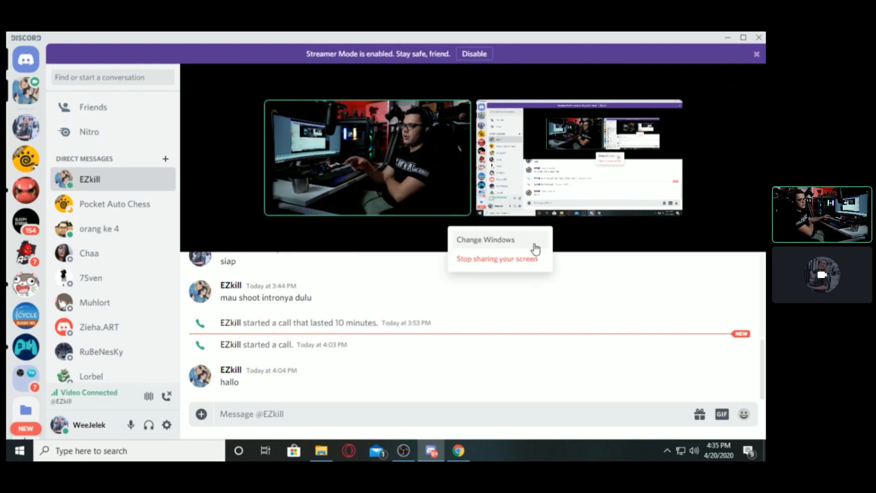
left_click(498, 259)
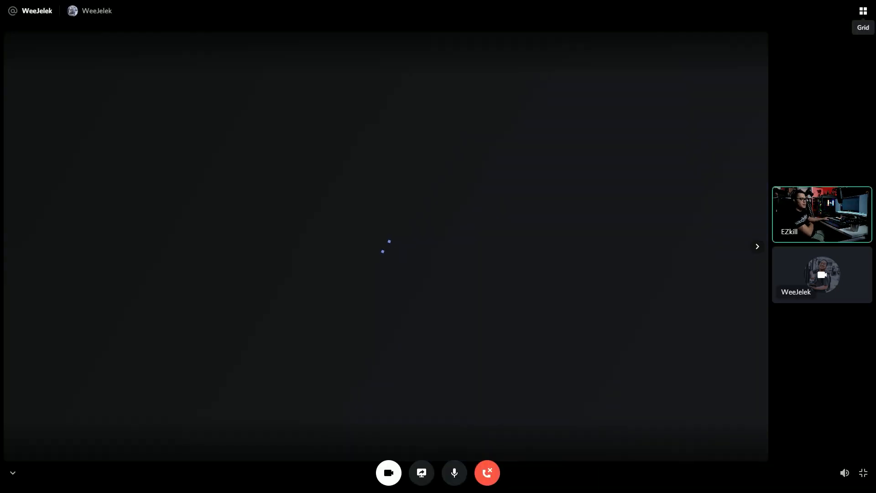
left_click(863, 11)
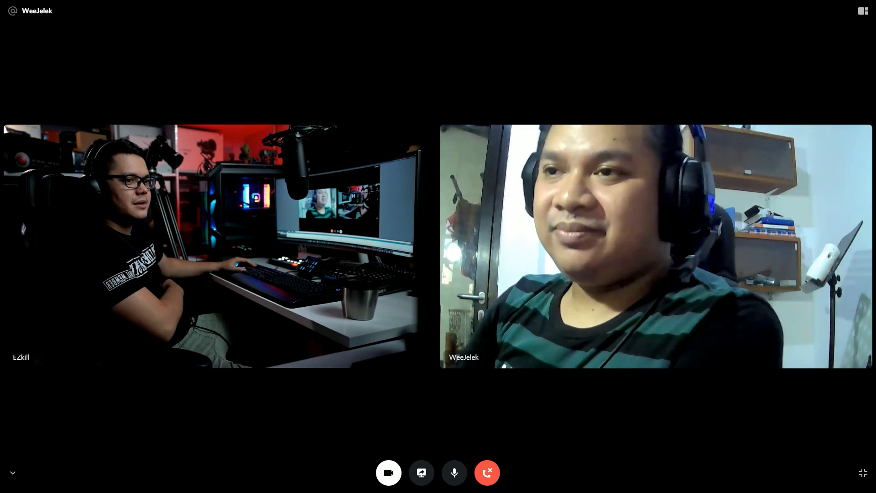